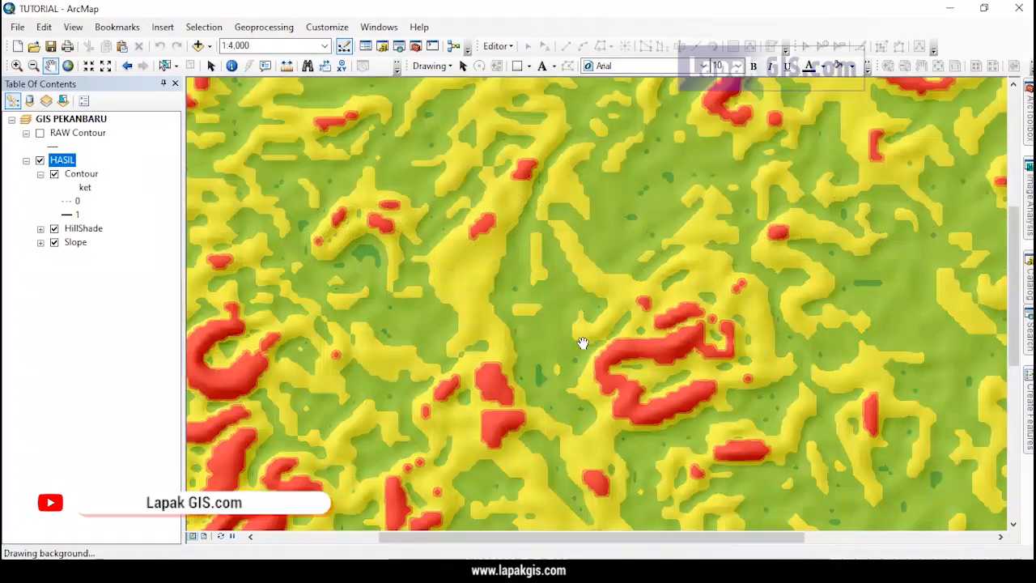
# Compare the styled Contour layer with the RAW Contour layer over the slope map by alternating their visibility.
pyautogui.moveTo(583, 336); pyautogui.dragTo(639, 235)
pyautogui.scroll(4, 639, 235)
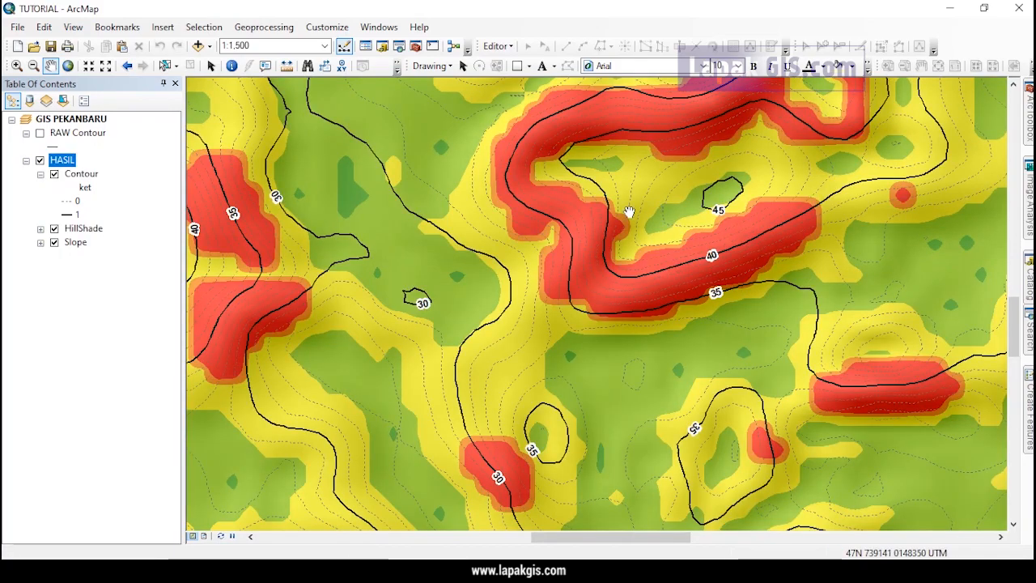
pyautogui.moveTo(505, 238); pyautogui.dragTo(736, 224)
pyautogui.moveTo(513, 249); pyautogui.dragTo(638, 279)
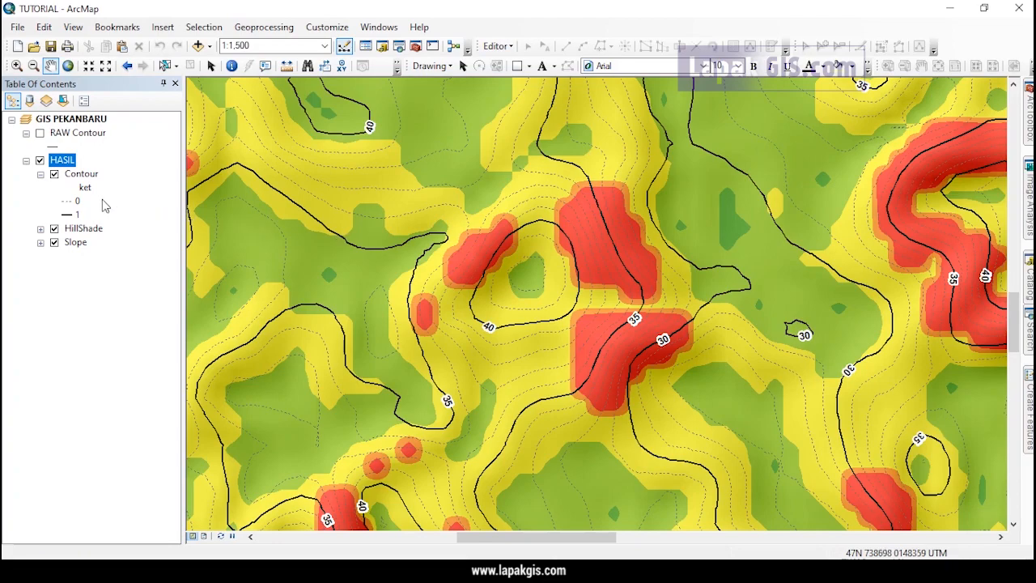
pyautogui.click(55, 175)
pyautogui.click(40, 134)
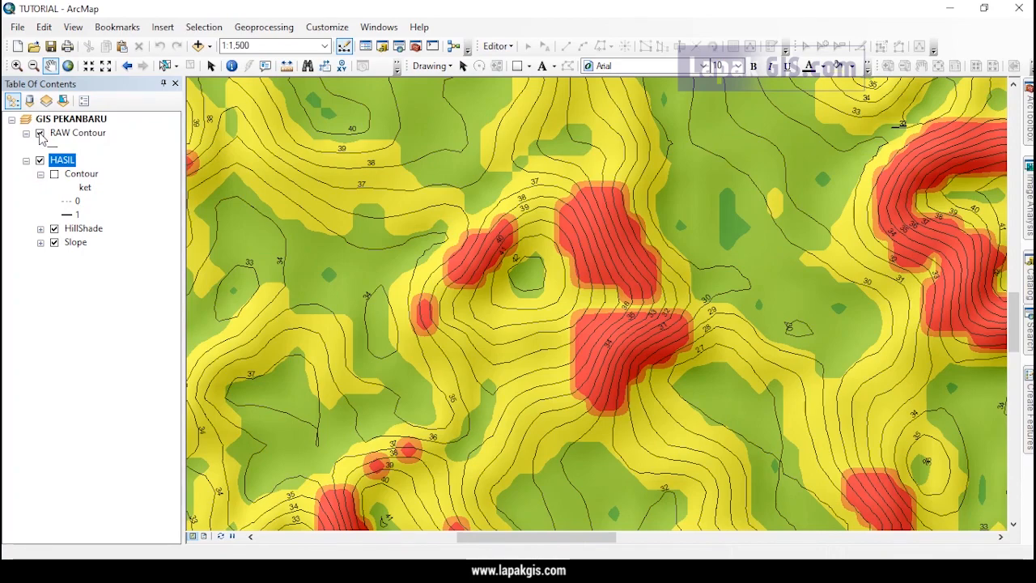
pyautogui.click(40, 133)
pyautogui.click(54, 174)
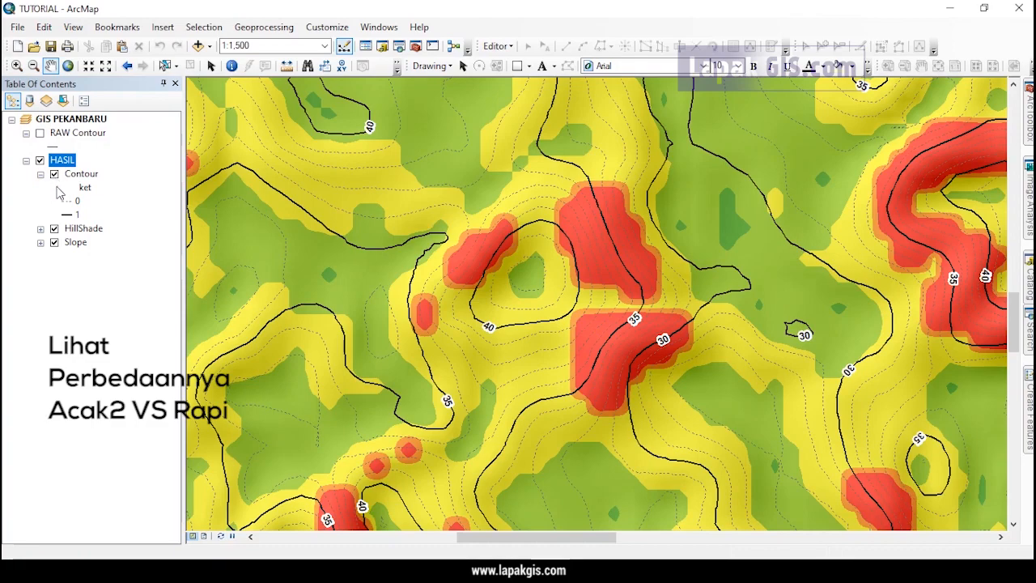
# Hide the Slope and Contour layers and show the RAW Contour layer over the hillshade.
pyautogui.click(55, 242)
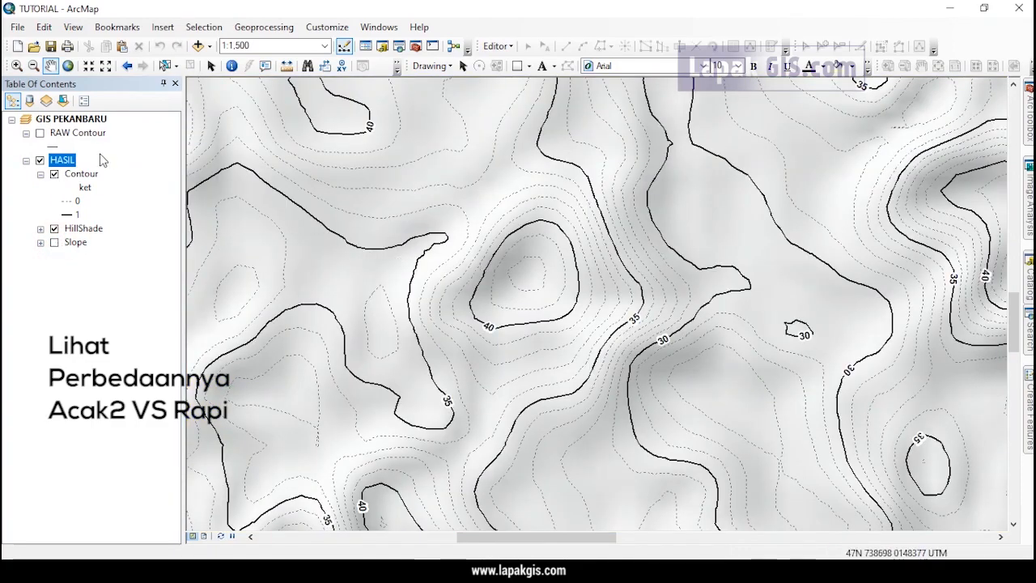
pyautogui.scroll(-3, 586, 257)
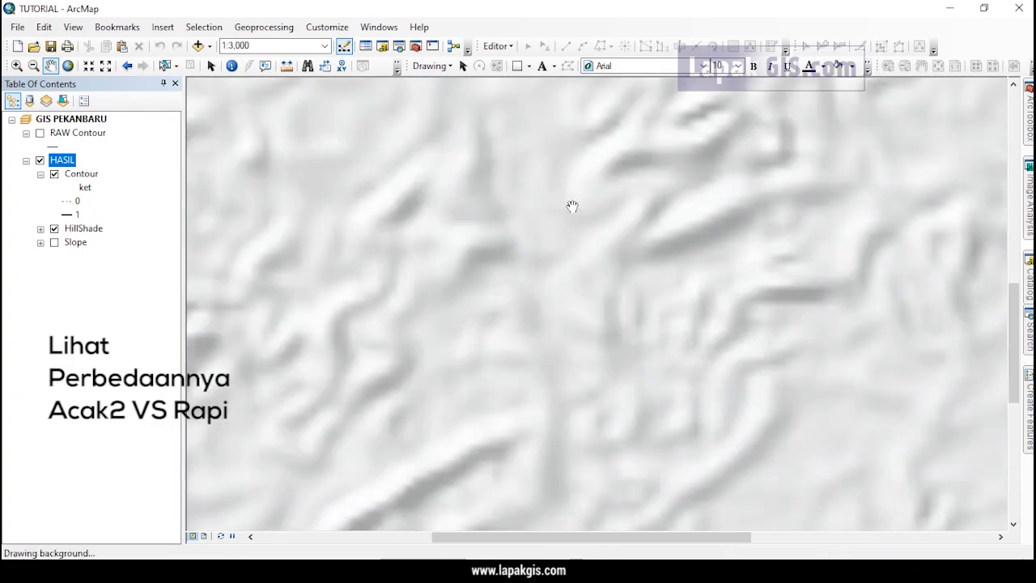
pyautogui.moveTo(569, 202); pyautogui.dragTo(574, 251)
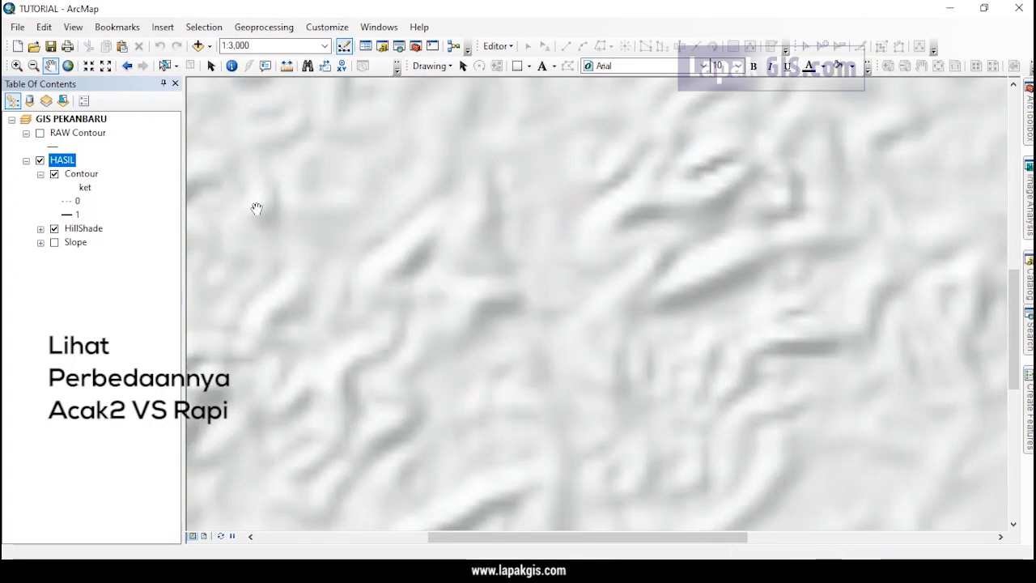
pyautogui.click(55, 174)
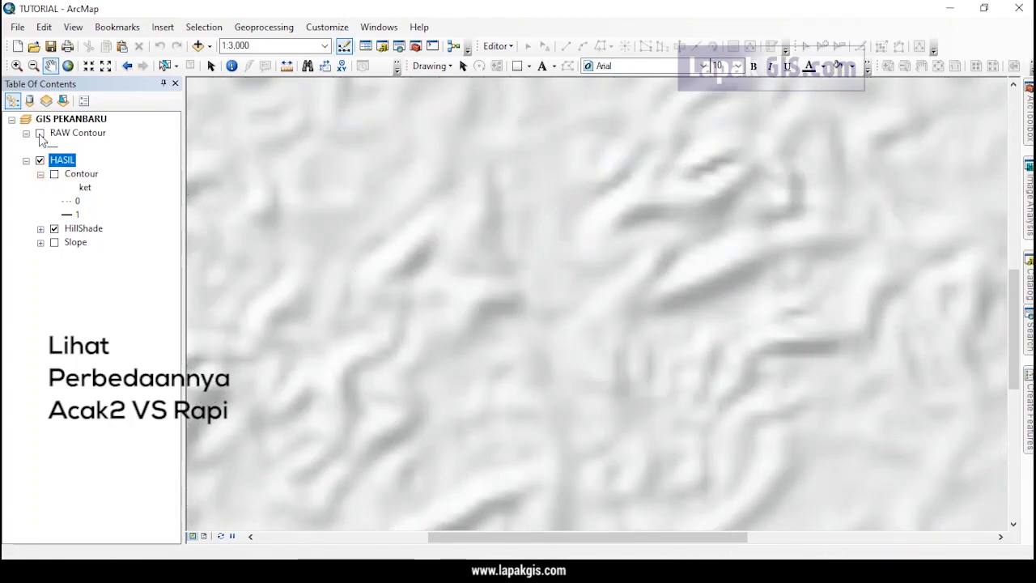
pyautogui.click(39, 133)
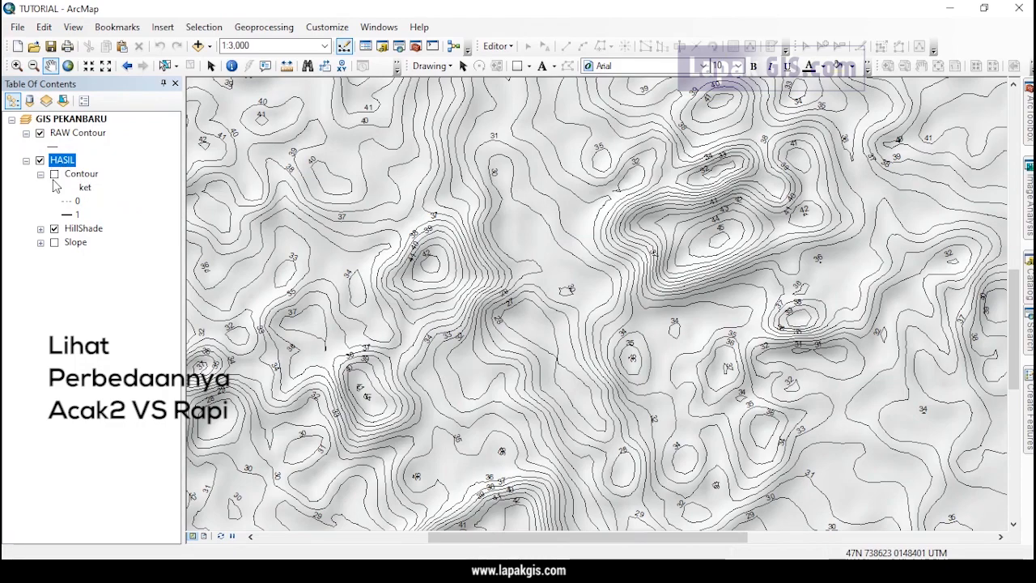
pyautogui.click(40, 134)
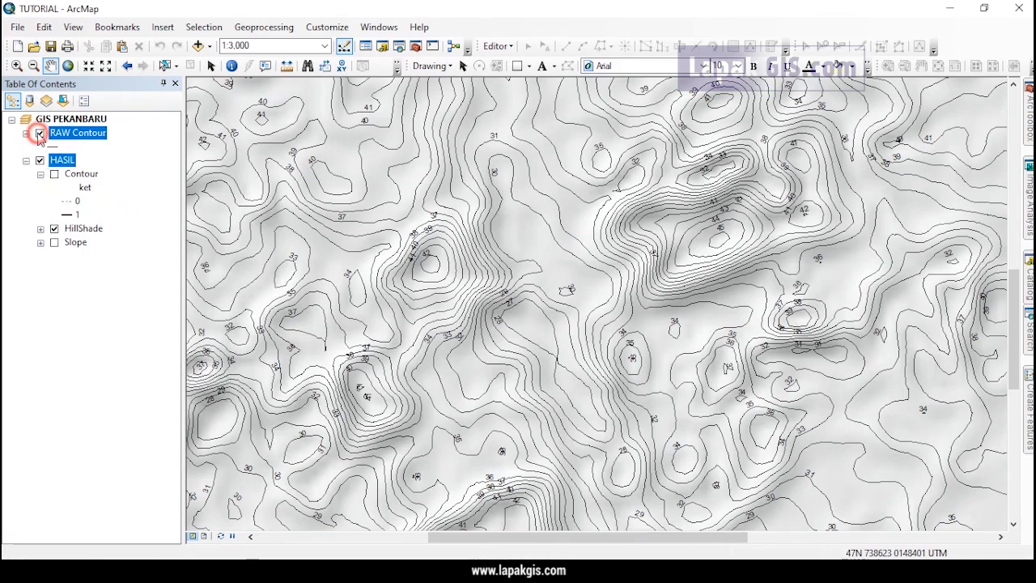
pyautogui.click(40, 135)
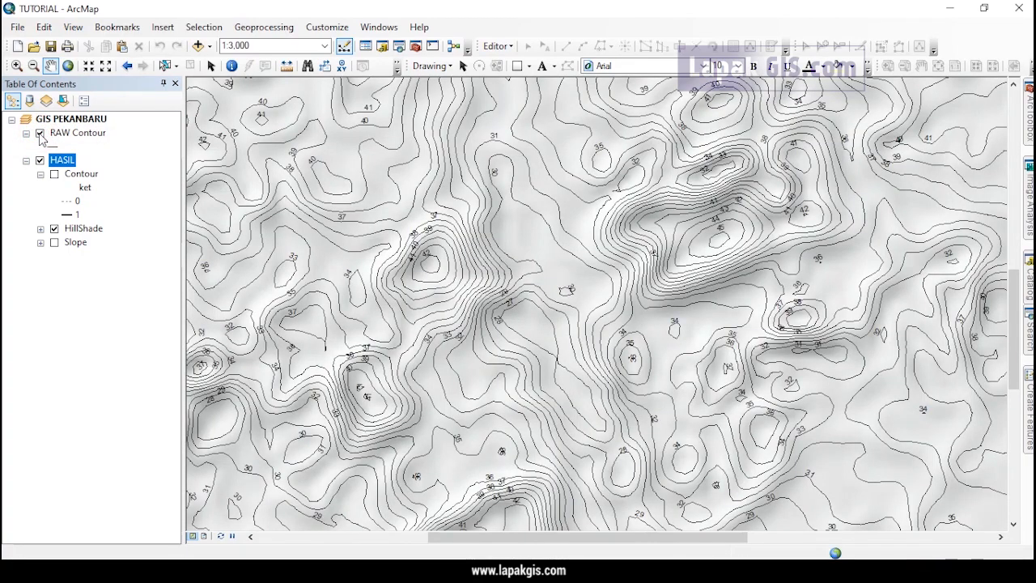
# Open the attribute table of the RAW Contour layer and look through its records.
pyautogui.click(80, 174)
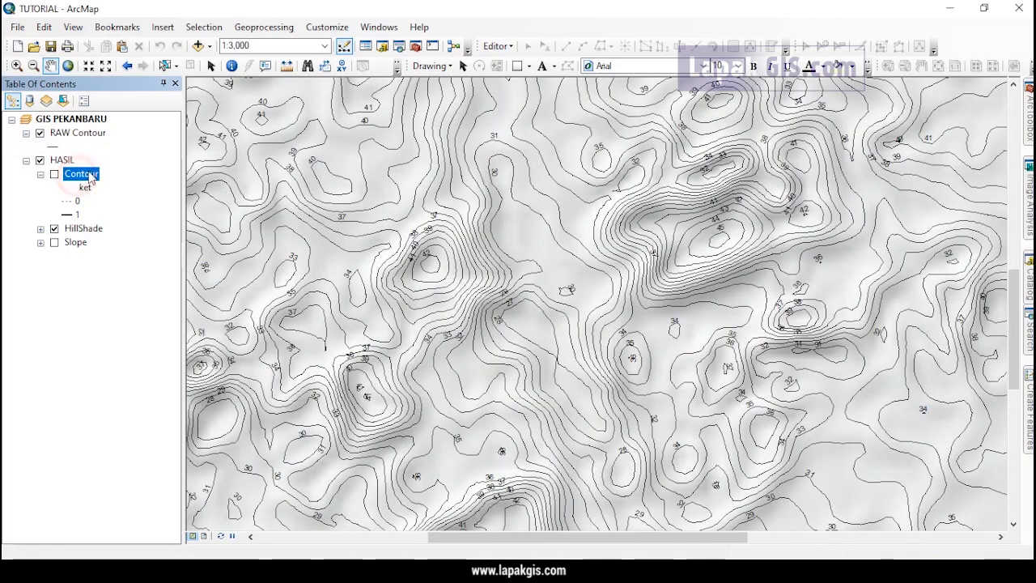
pyautogui.click(75, 135)
pyautogui.rightClick(88, 140)
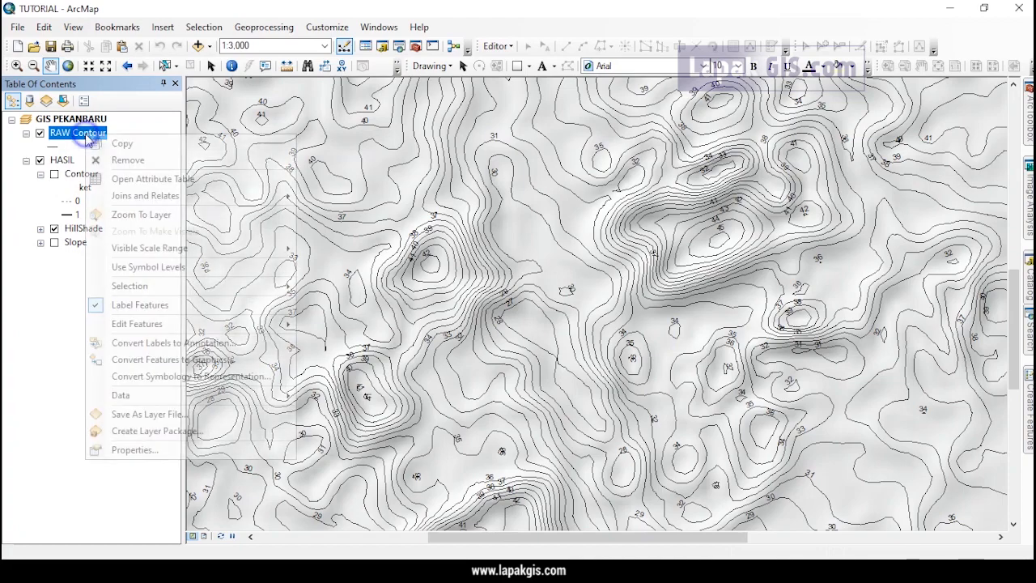
pyautogui.click(166, 179)
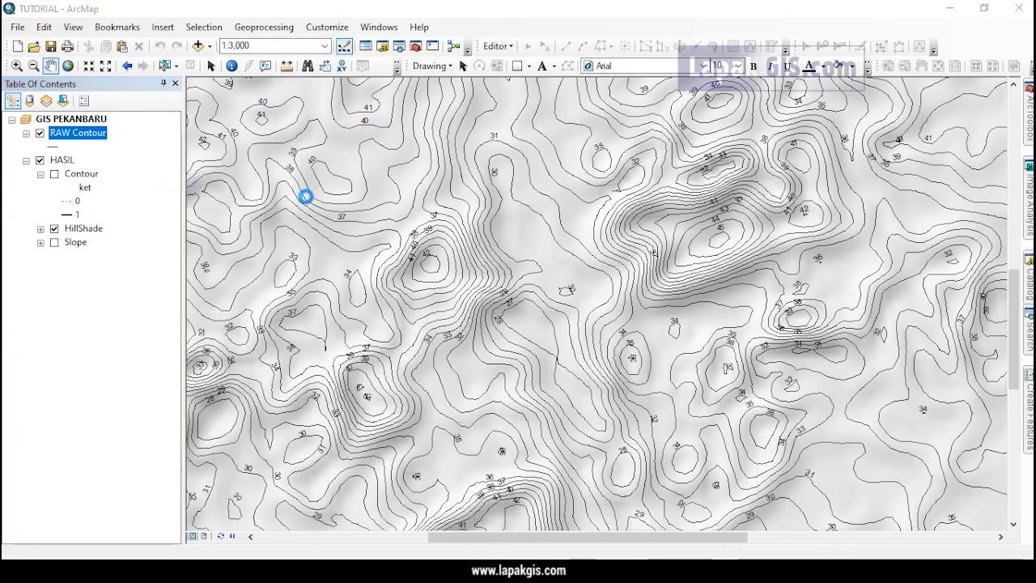
pyautogui.moveTo(927, 179)
pyautogui.mouseDown()
pyautogui.moveTo(927, 416)
pyautogui.moveTo(941, 310)
pyautogui.moveTo(939, 166)
pyautogui.mouseUp()
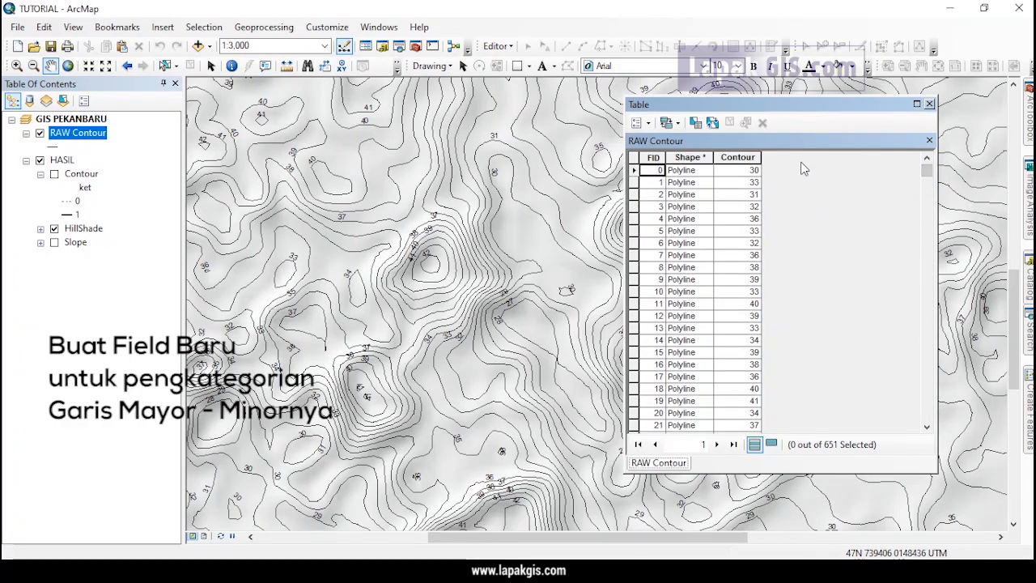
# Add a Text field named myr-mnr with a length of 3 to the RAW Contour attribute table.
pyautogui.click(636, 123)
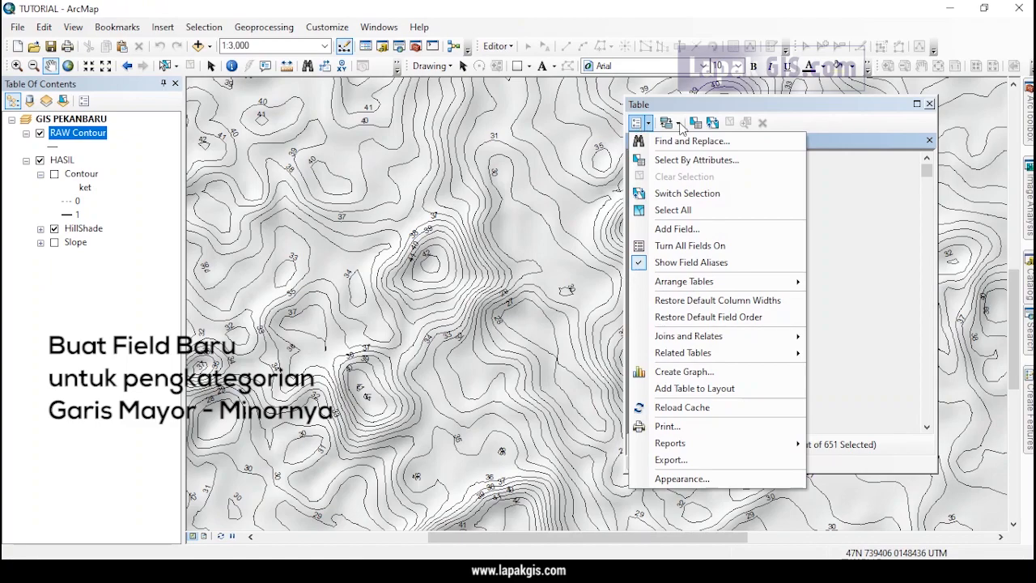
pyautogui.click(682, 230)
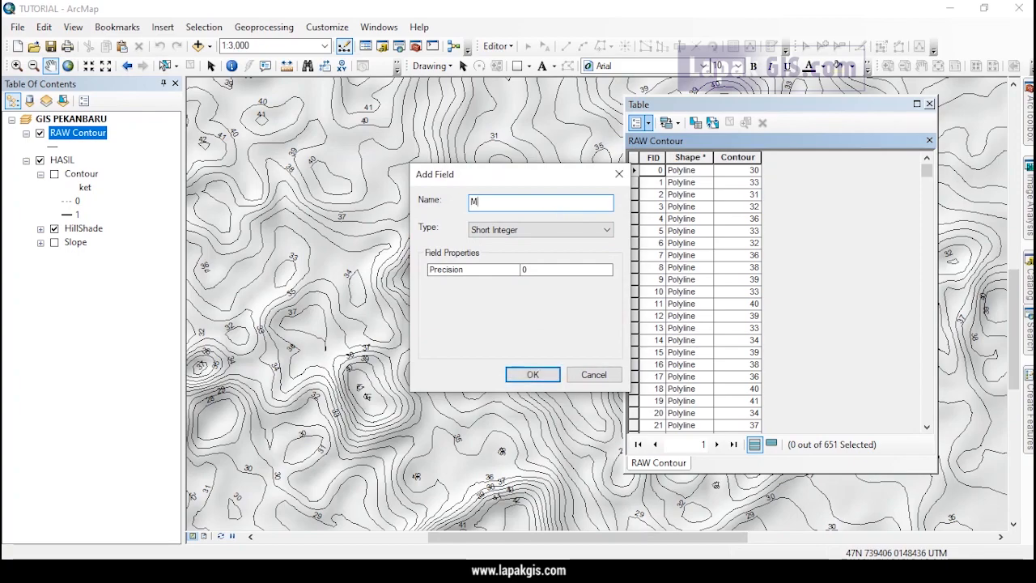
pyautogui.click(542, 230)
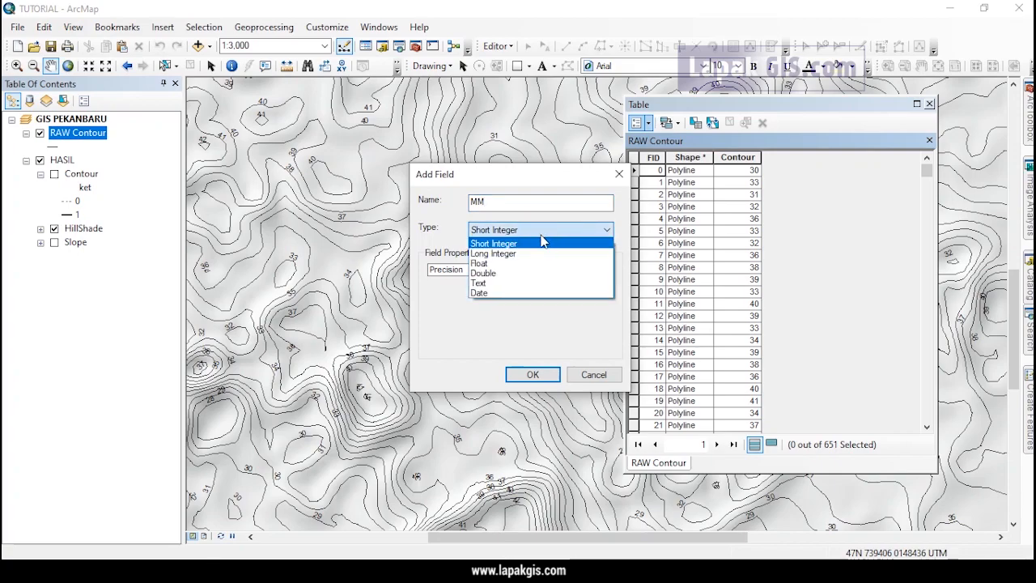
pyautogui.click(502, 283)
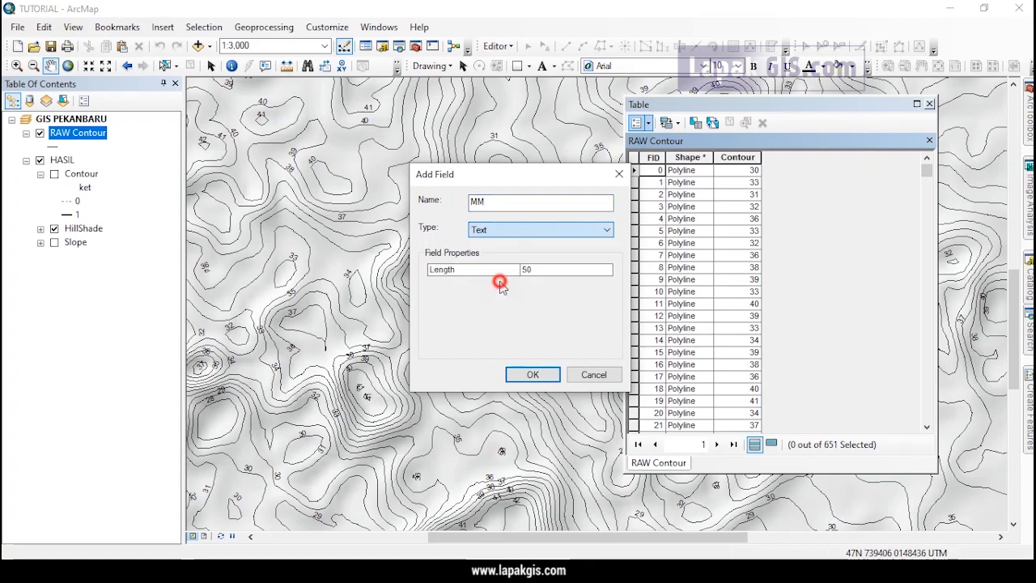
pyautogui.doubleClick(490, 203)
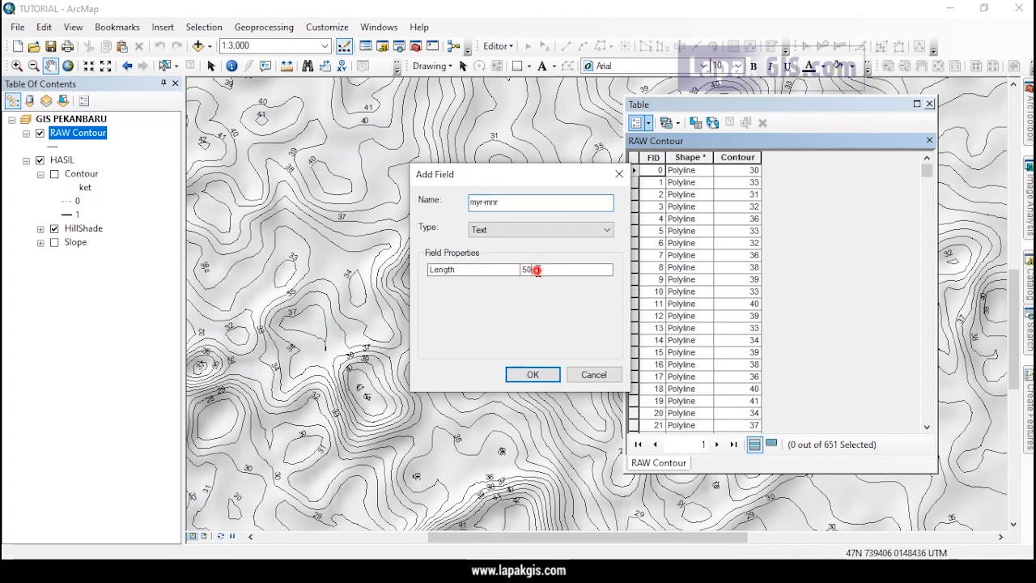
pyautogui.click(534, 373)
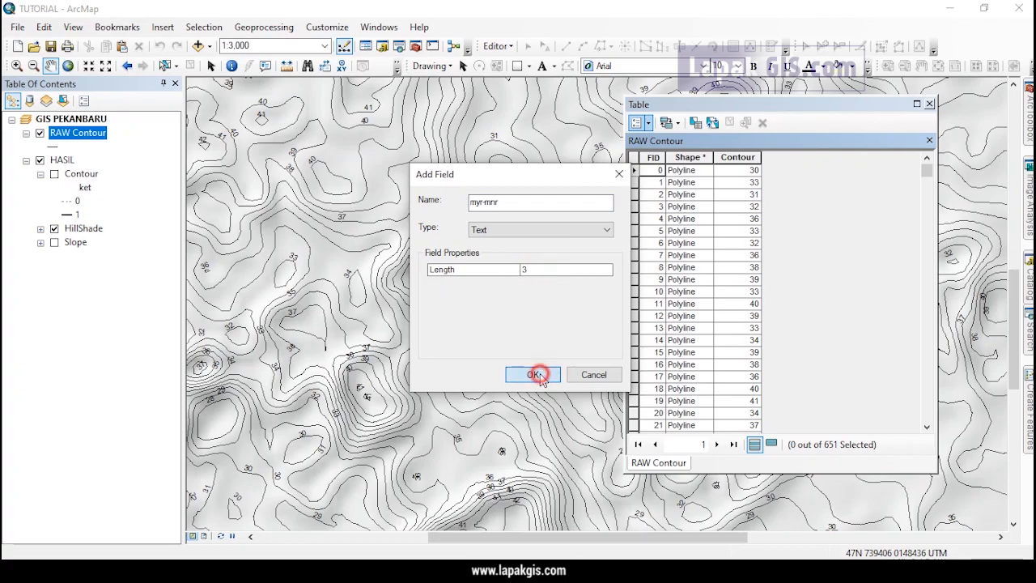
pyautogui.click(579, 341)
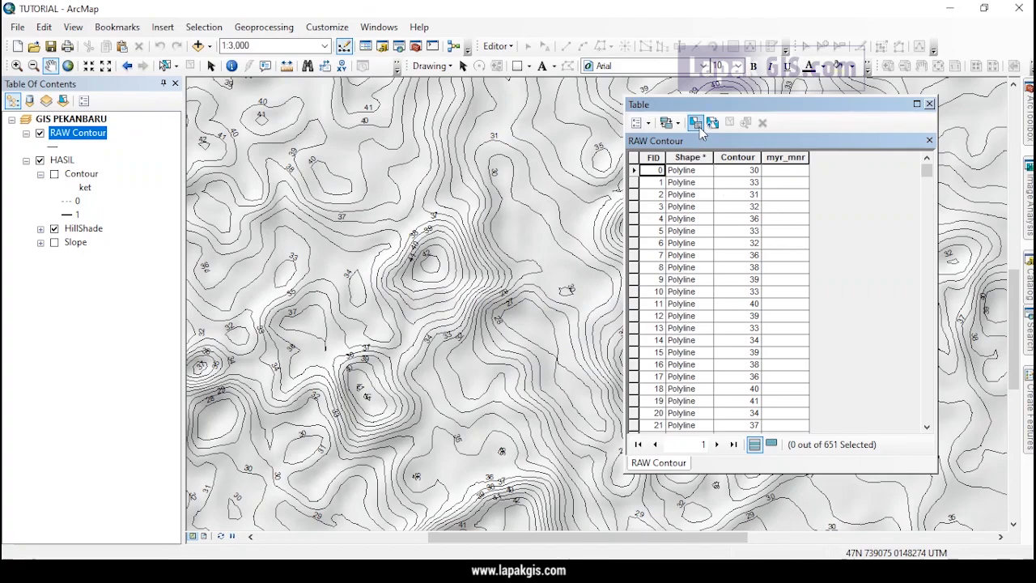
# Start a Select by Attributes query on RAW Contour, and copy the expression Mod (Round ( "Contour" ,0)*10,50)=0 from Sublime Text.
pyautogui.click(697, 127)
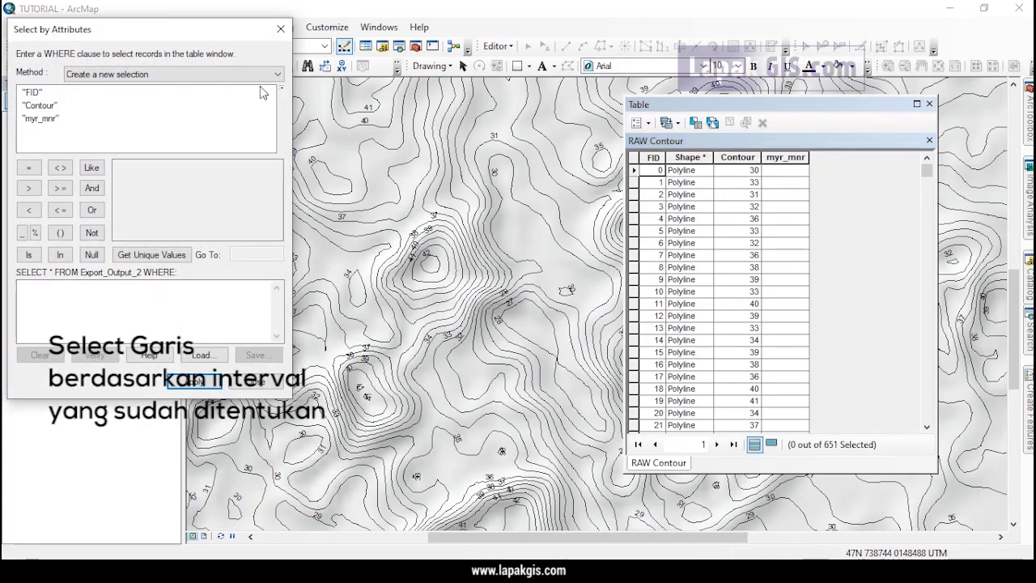
pyautogui.moveTo(188, 35); pyautogui.dragTo(485, 117)
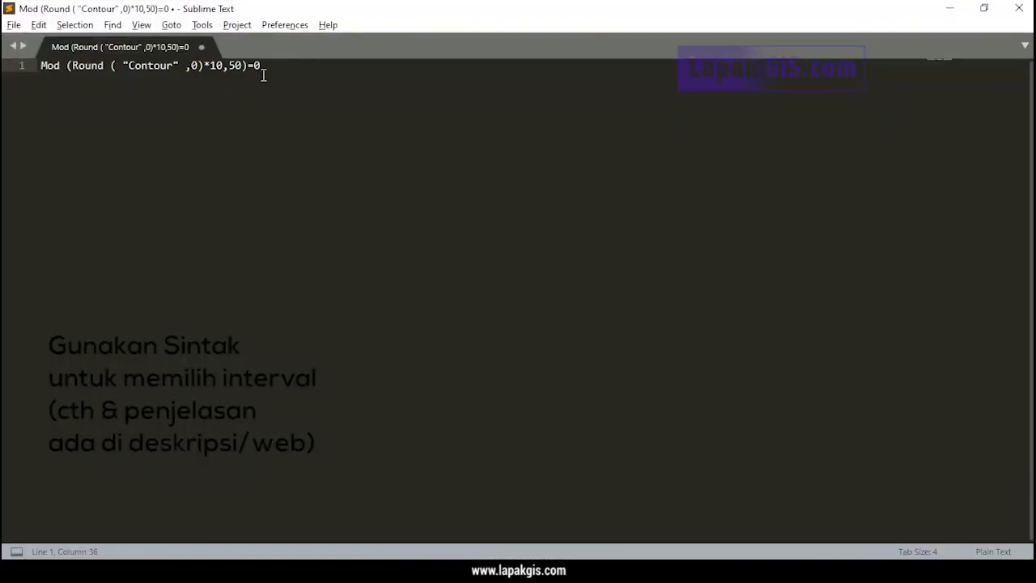
pyautogui.click(258, 66)
pyautogui.moveTo(257, 66); pyautogui.dragTo(46, 67)
pyautogui.rightClick(61, 72)
pyautogui.click(104, 100)
pyautogui.click(949, 9)
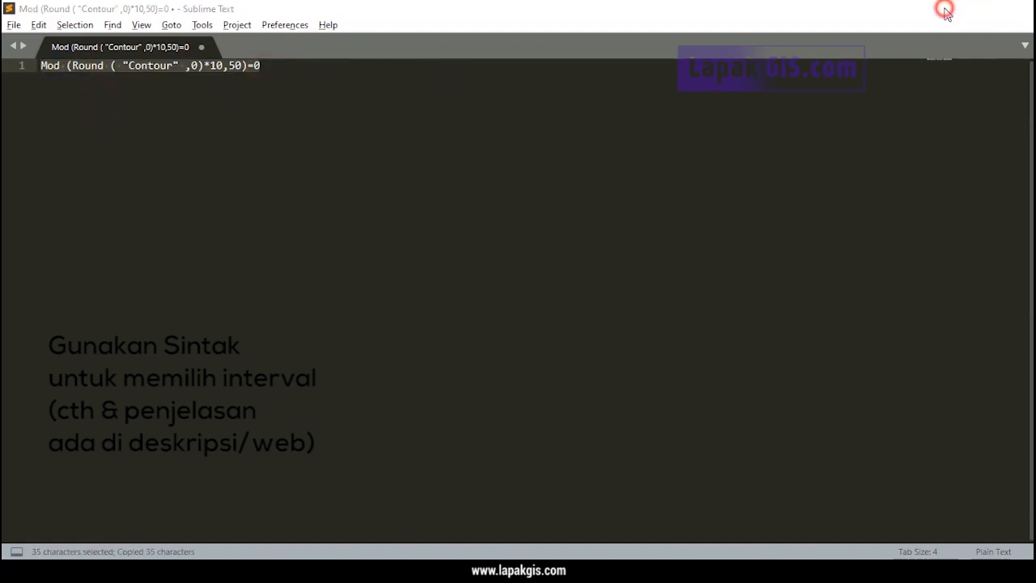
# Select the RAW Contour records with the copied WHERE clause Mod (Round ( "Contour" ,0)*10,50)=0 and inspect them on the map and in the table.
pyautogui.click(411, 372)
pyautogui.hotkey('ctrl', 'v')
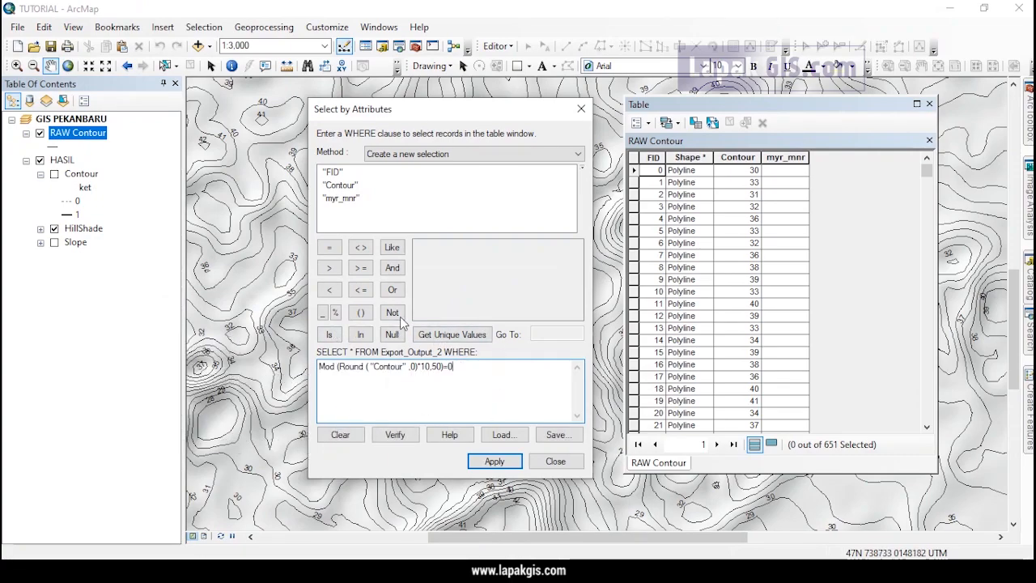
pyautogui.click(495, 462)
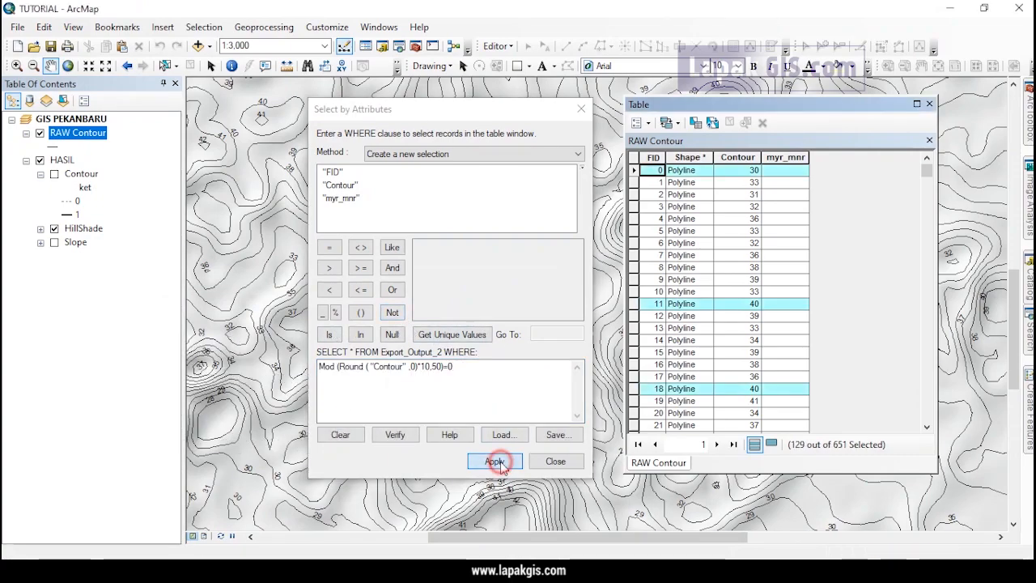
pyautogui.moveTo(387, 120); pyautogui.dragTo(656, 174)
pyautogui.scroll(2, 441, 260)
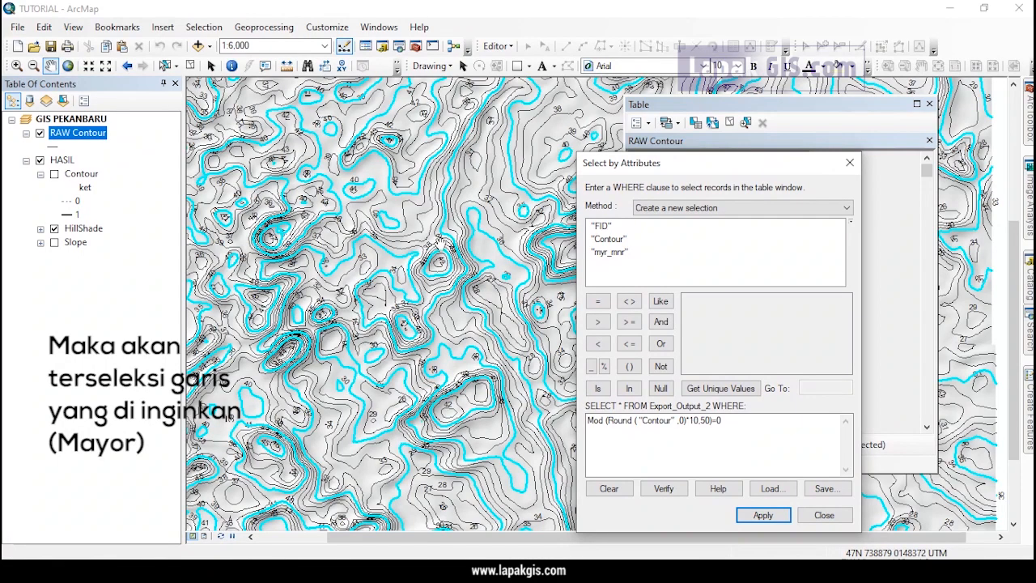
pyautogui.moveTo(697, 173); pyautogui.dragTo(345, 122)
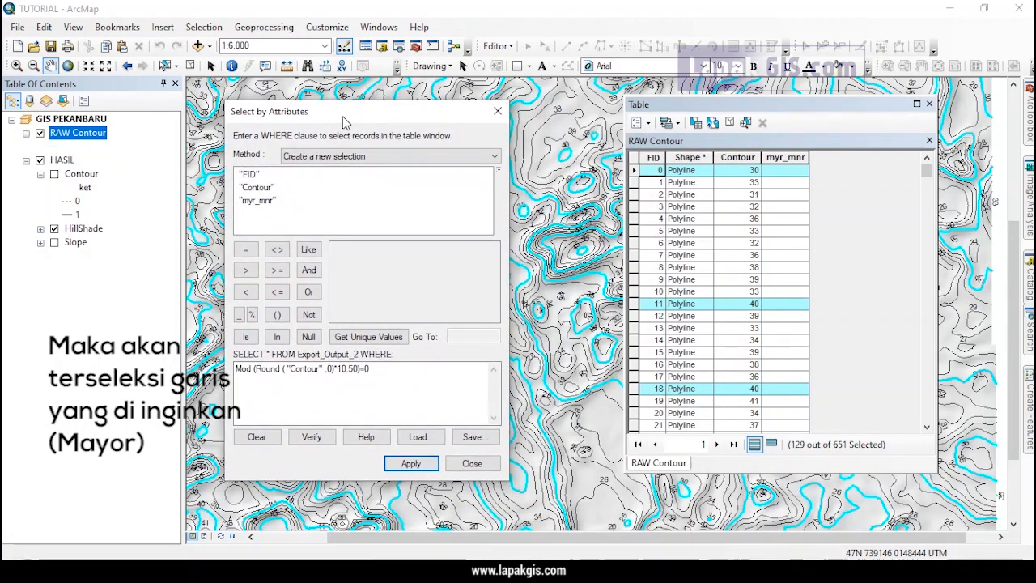
pyautogui.moveTo(926, 173); pyautogui.dragTo(894, 163)
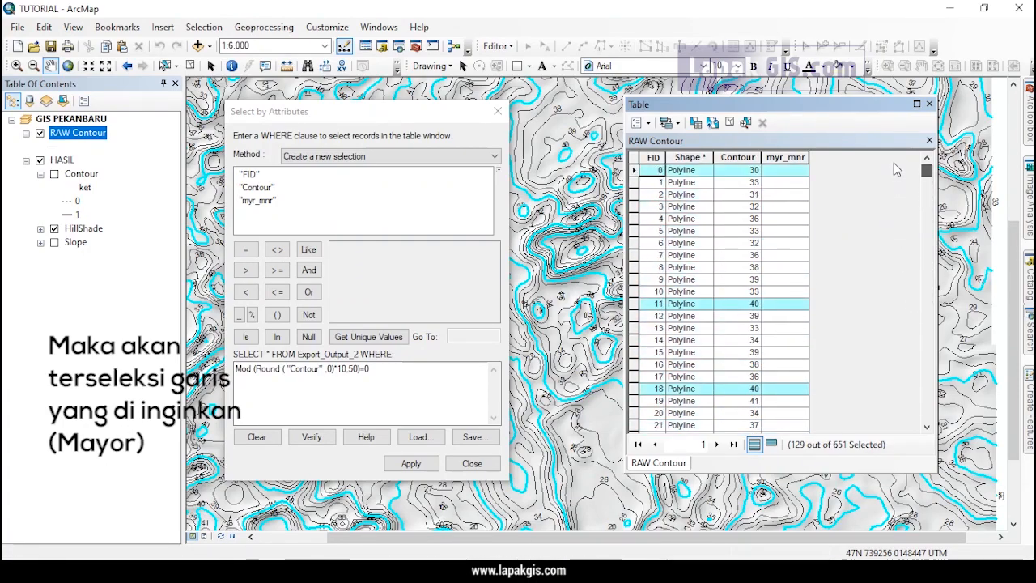
pyautogui.moveTo(894, 155); pyautogui.dragTo(785, 185)
# Calculate the myr_mnr field as "1" for the selected major contour records with the Field Calculator.
pyautogui.click(777, 156)
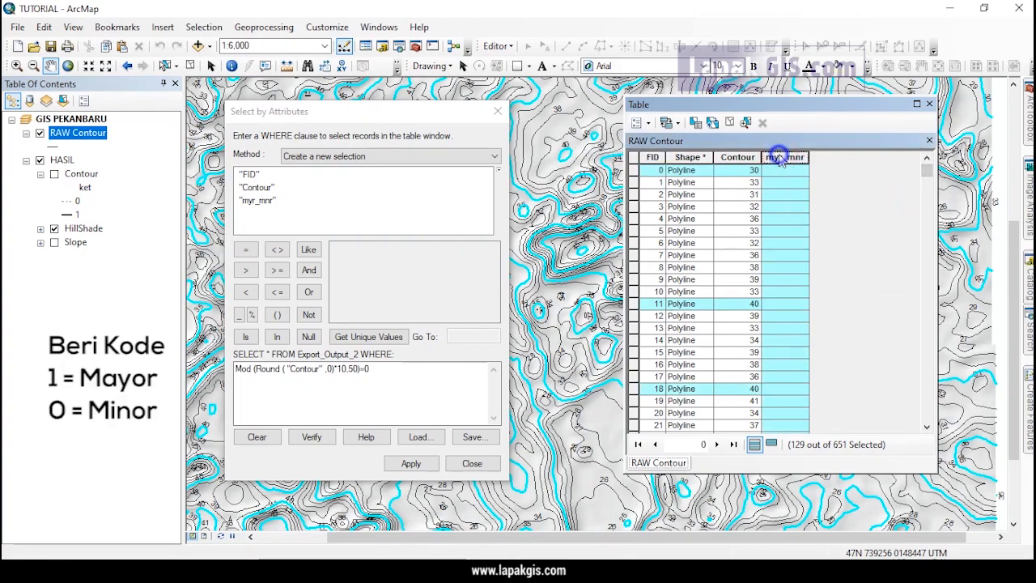
pyautogui.rightClick(777, 157)
pyautogui.click(839, 252)
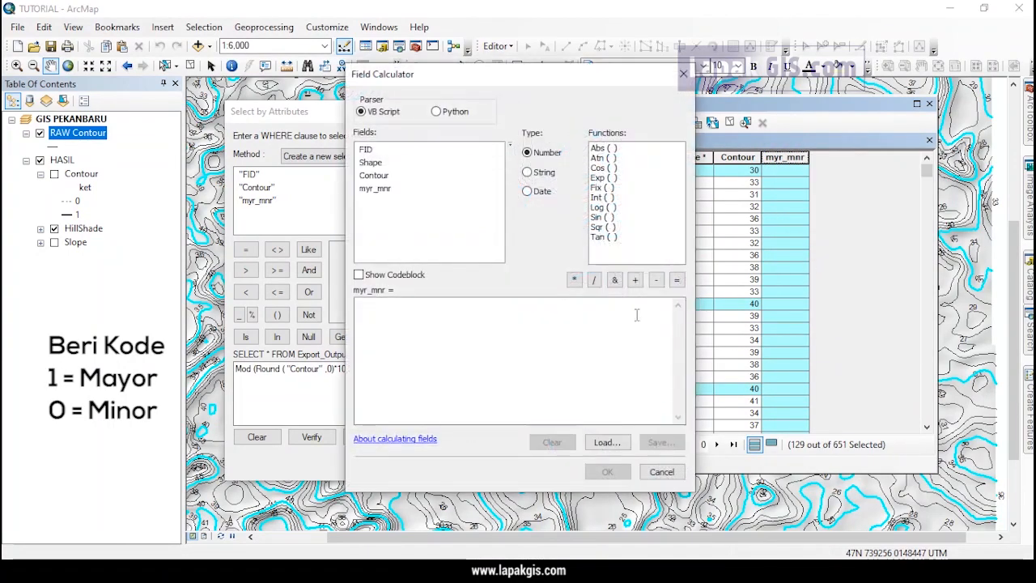
pyautogui.write('1')
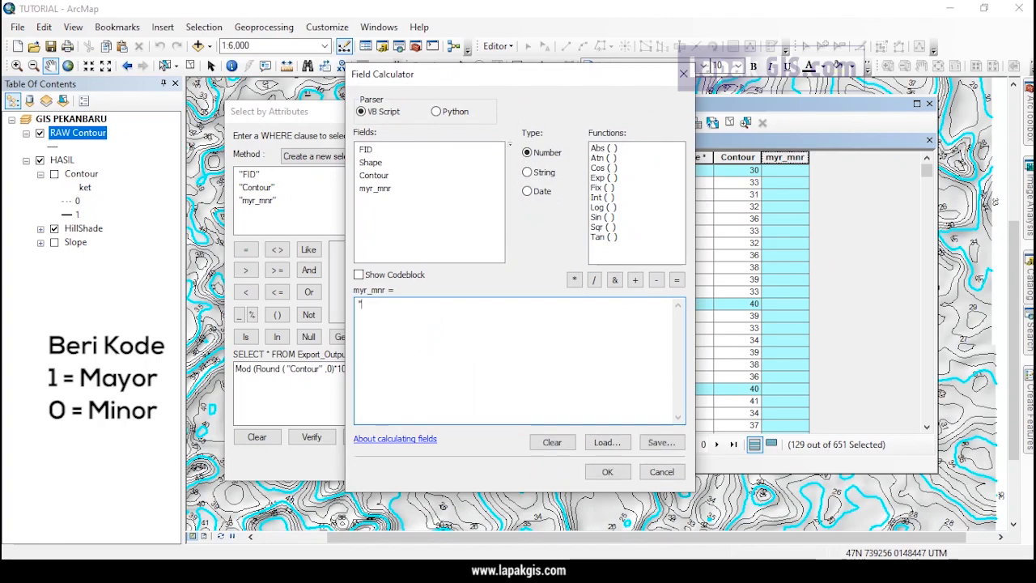
pyautogui.click(606, 474)
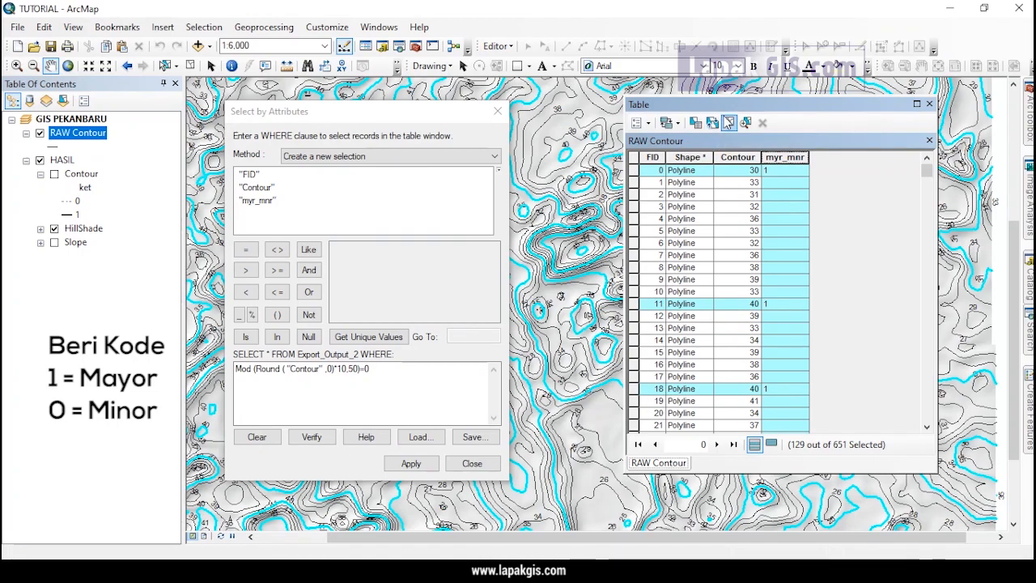
# Switch the RAW Contour selection to the minor contours and calculate their myr_mnr field as "0" with the Field Calculator.
pyautogui.click(712, 122)
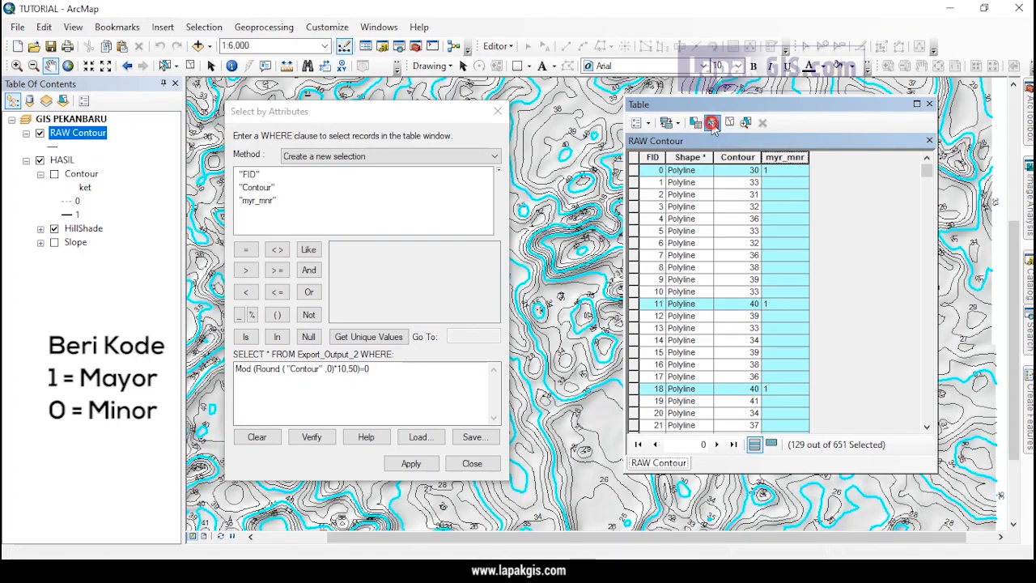
pyautogui.rightClick(778, 162)
pyautogui.click(801, 250)
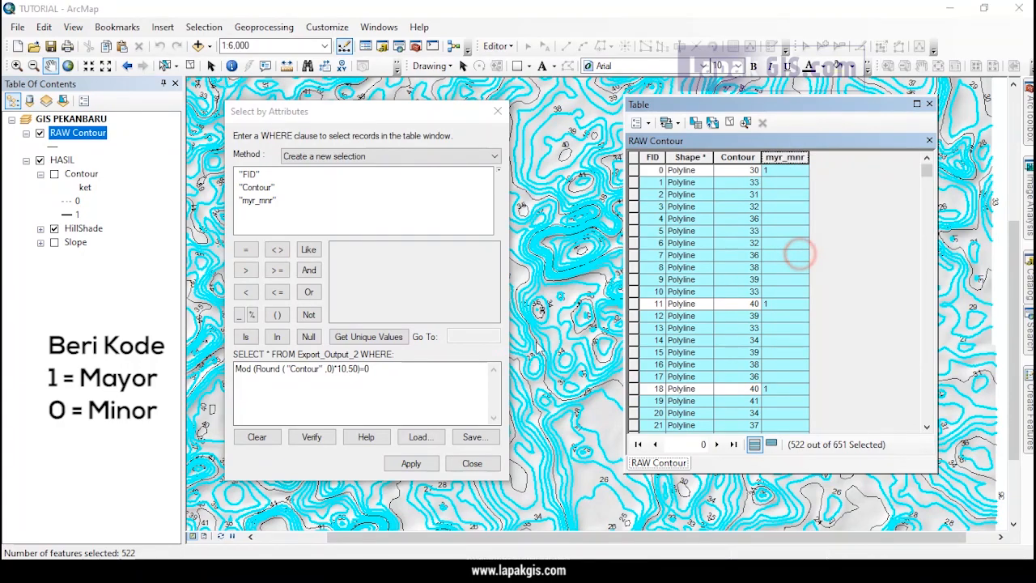
pyautogui.click(365, 304)
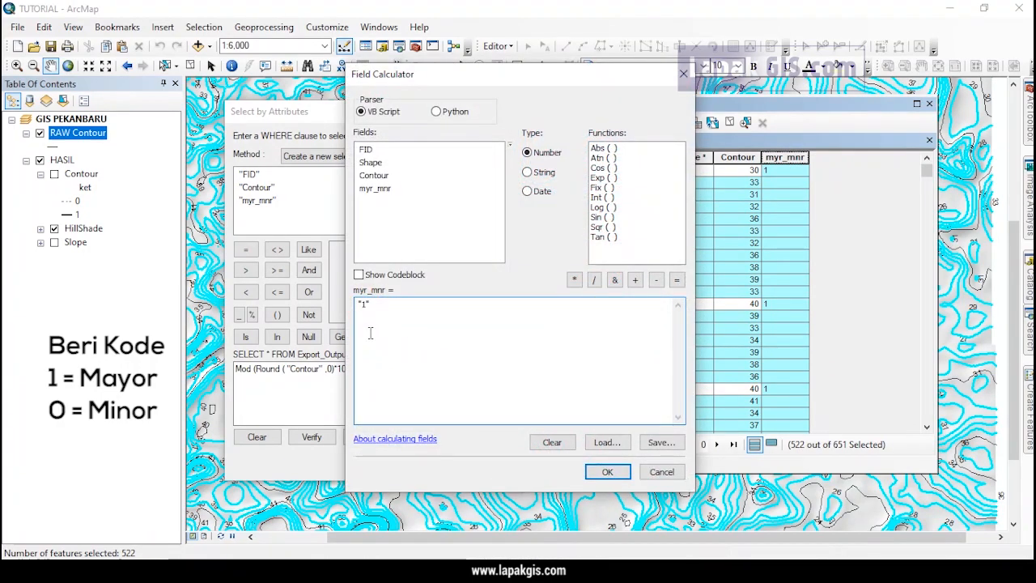
pyautogui.write('0')
pyautogui.click(607, 472)
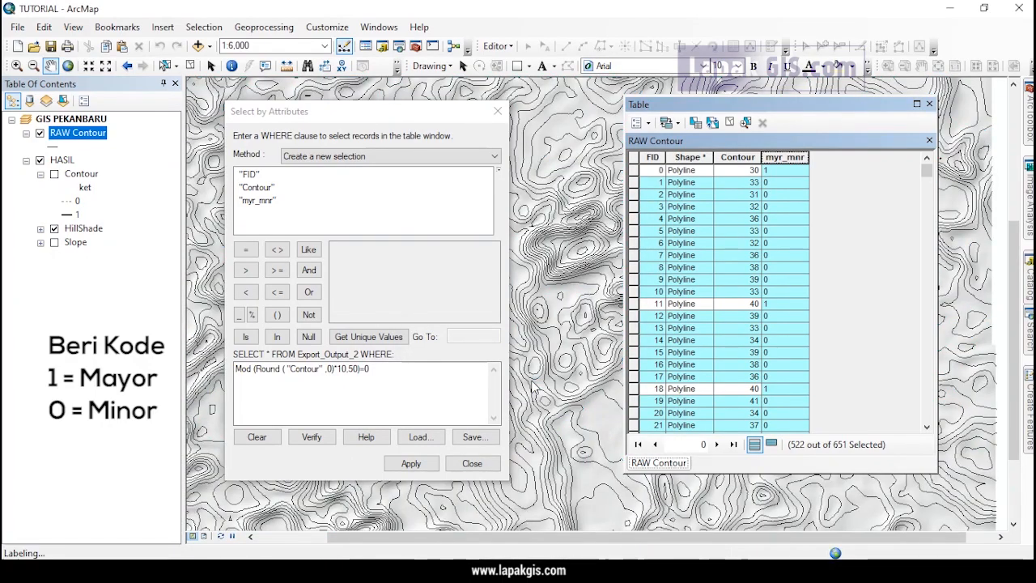
# Close the Select by Attributes dialog and clear the selection in the RAW Contour table.
pyautogui.click(502, 388)
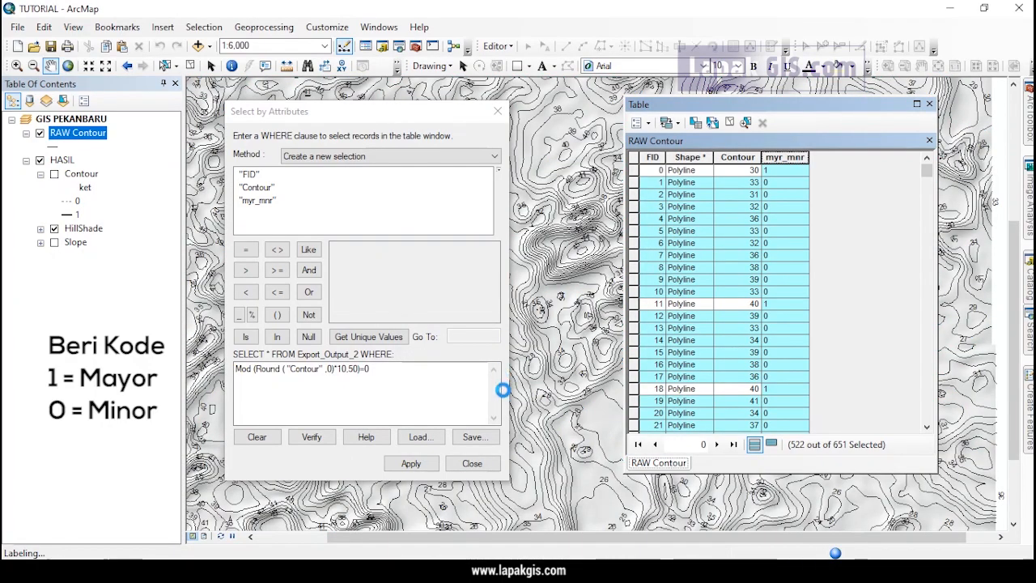
pyautogui.click(473, 464)
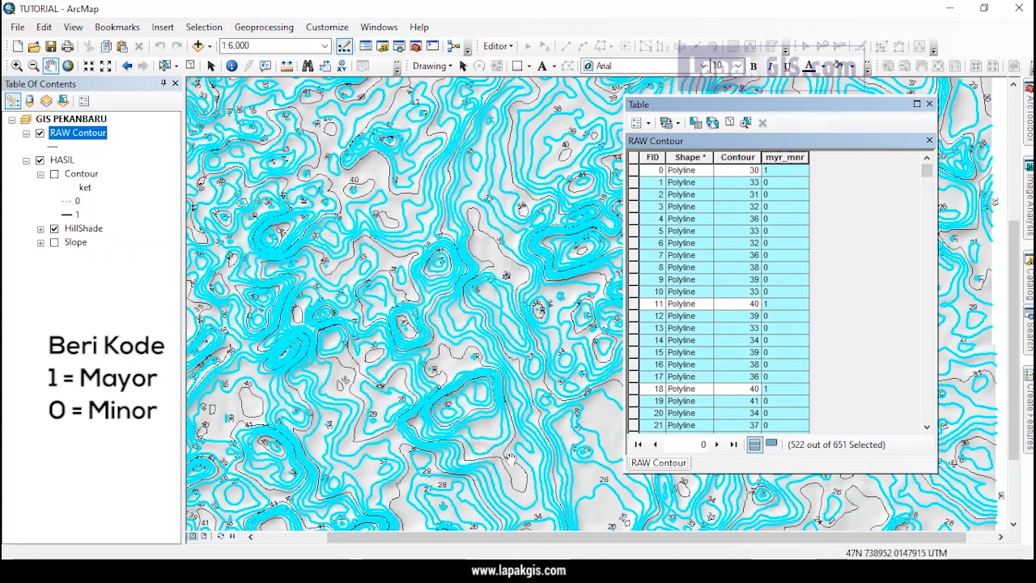
pyautogui.click(728, 122)
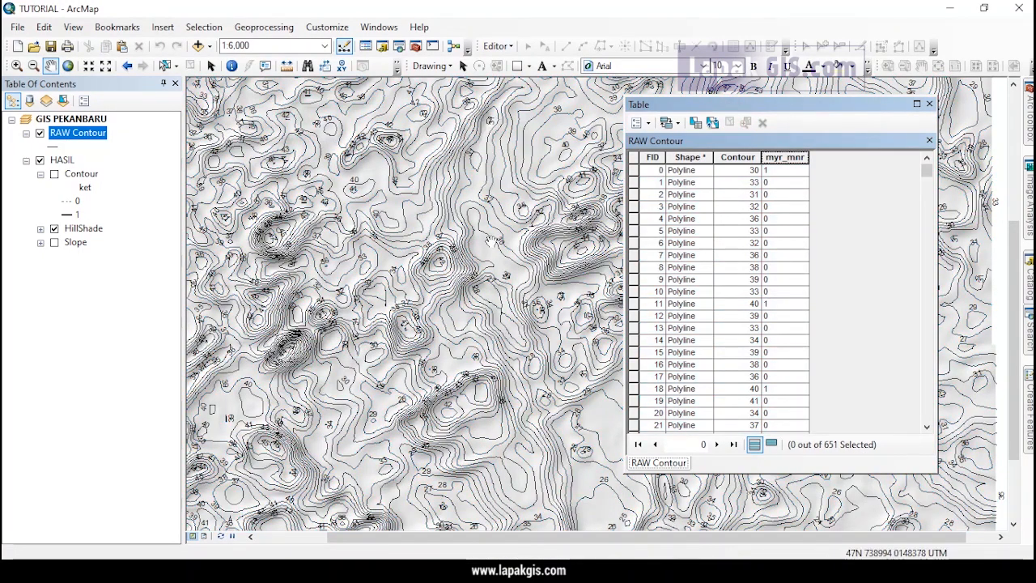
# Add a Text field named Label with a length of 5 to the RAW Contour attribute table.
pyautogui.scroll(3, 492, 241)
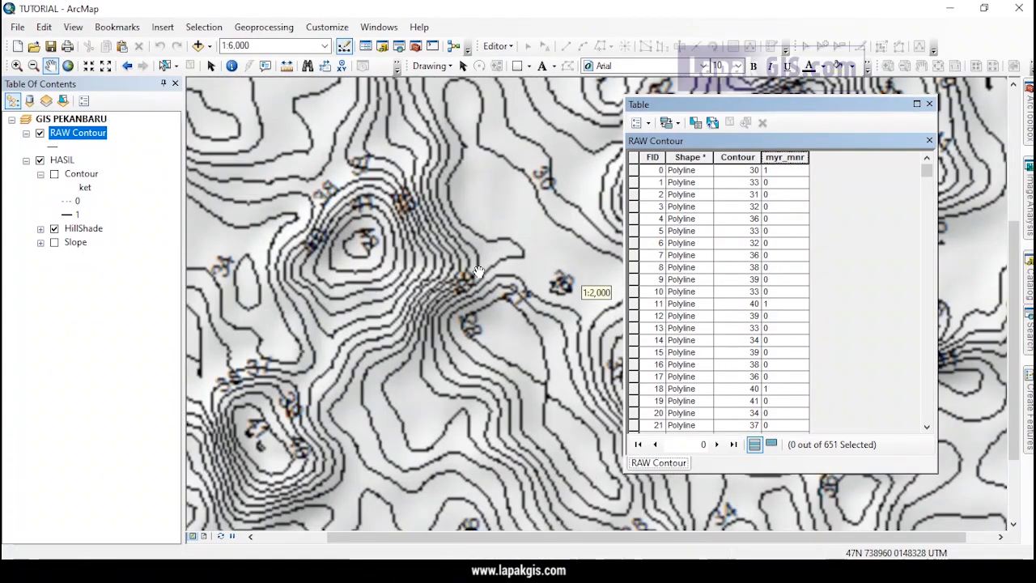
pyautogui.moveTo(509, 289); pyautogui.dragTo(450, 247)
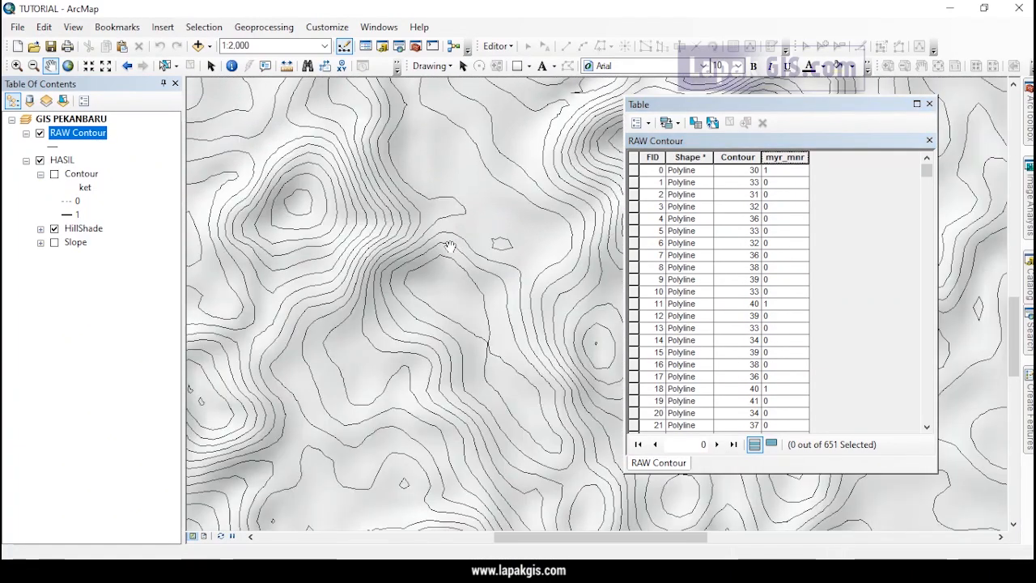
pyautogui.click(638, 124)
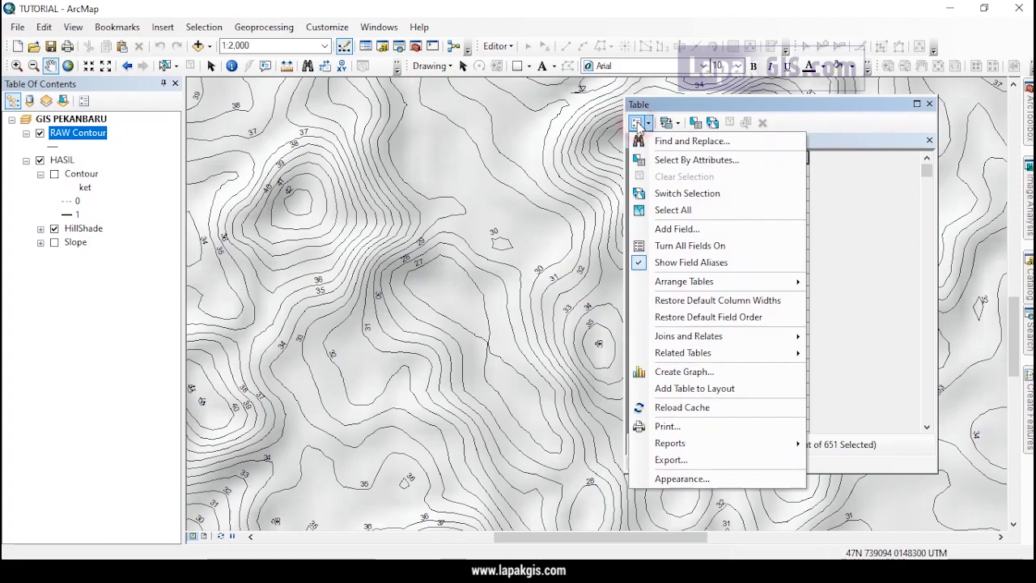
pyautogui.click(665, 228)
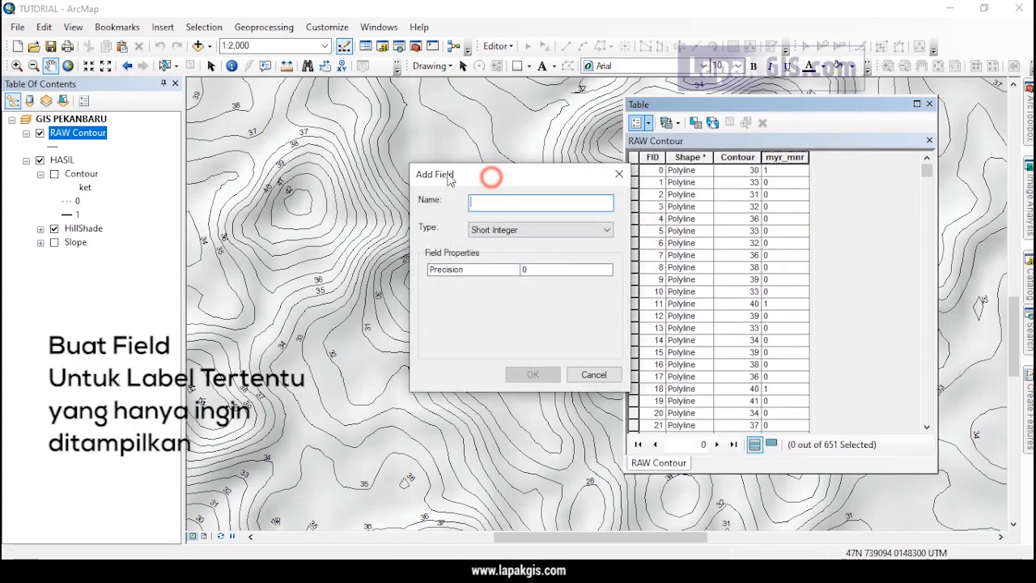
pyautogui.moveTo(450, 179); pyautogui.dragTo(317, 174)
pyautogui.write('Label')
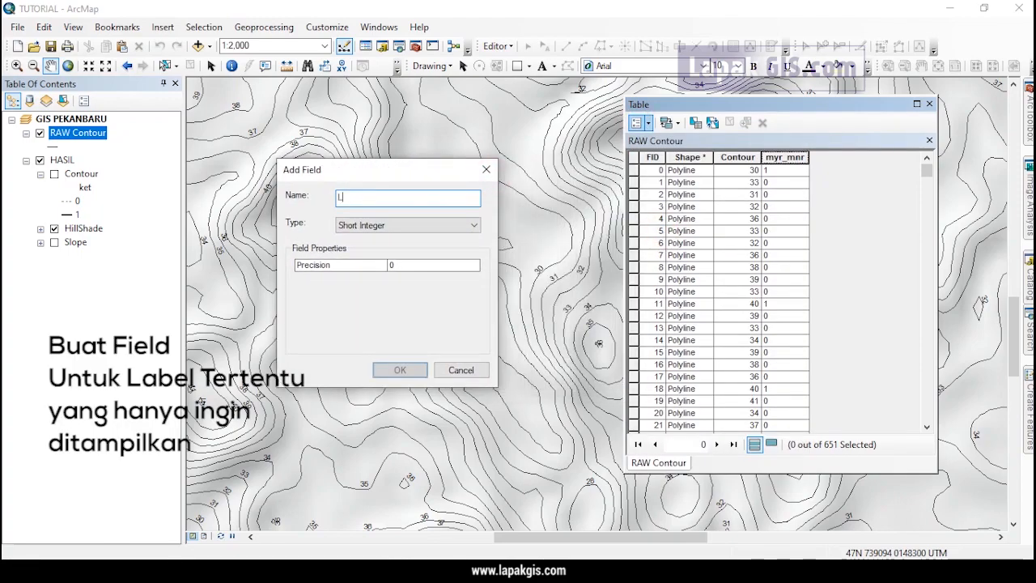
pyautogui.click(383, 228)
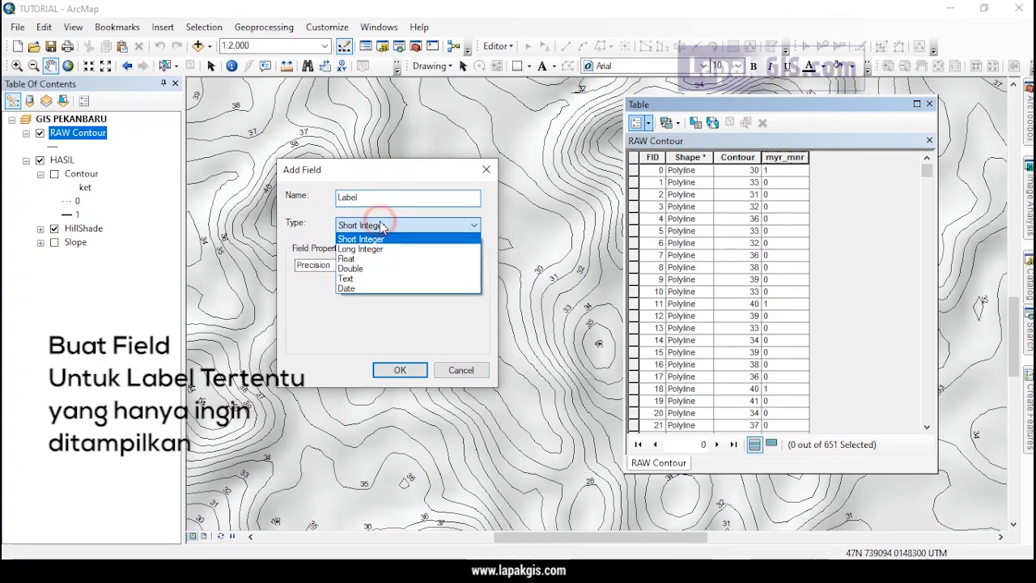
pyautogui.click(372, 274)
pyautogui.click(406, 262)
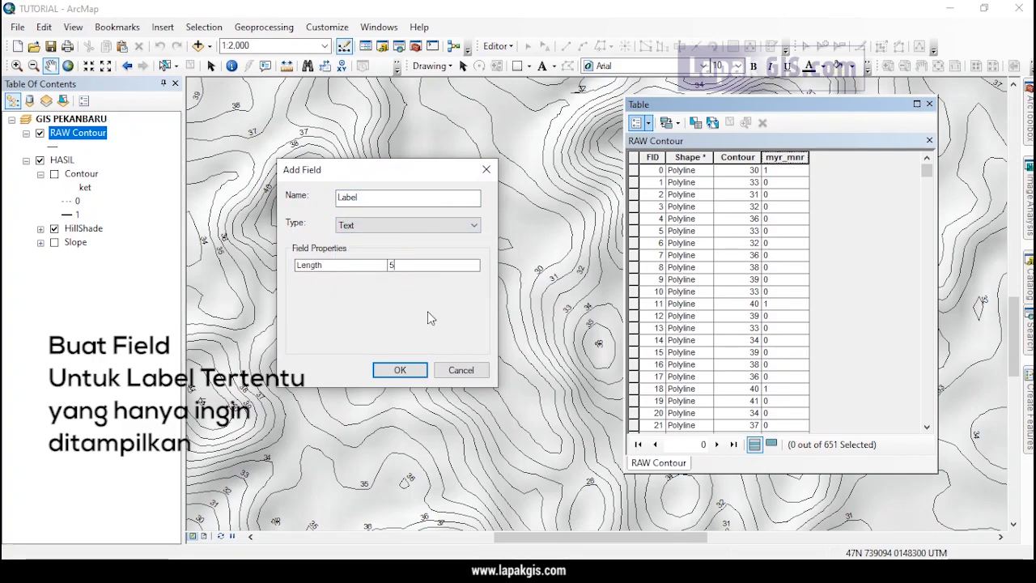
pyautogui.click(402, 370)
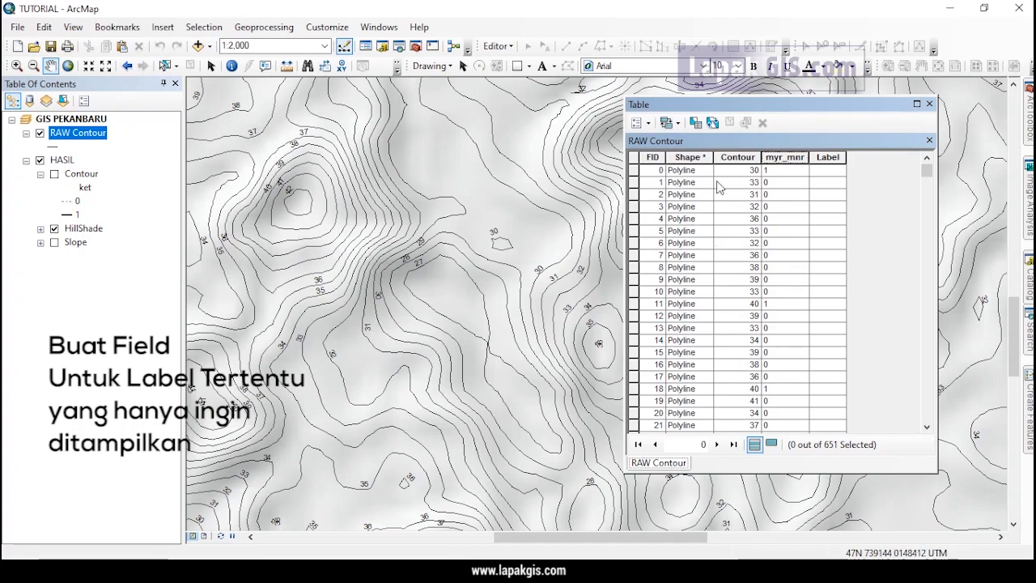
# Select the major contour records by attributes, replacing the old WHERE clause with "myr_mnr" = '1'.
pyautogui.click(695, 122)
pyautogui.moveTo(188, 38); pyautogui.dragTo(461, 111)
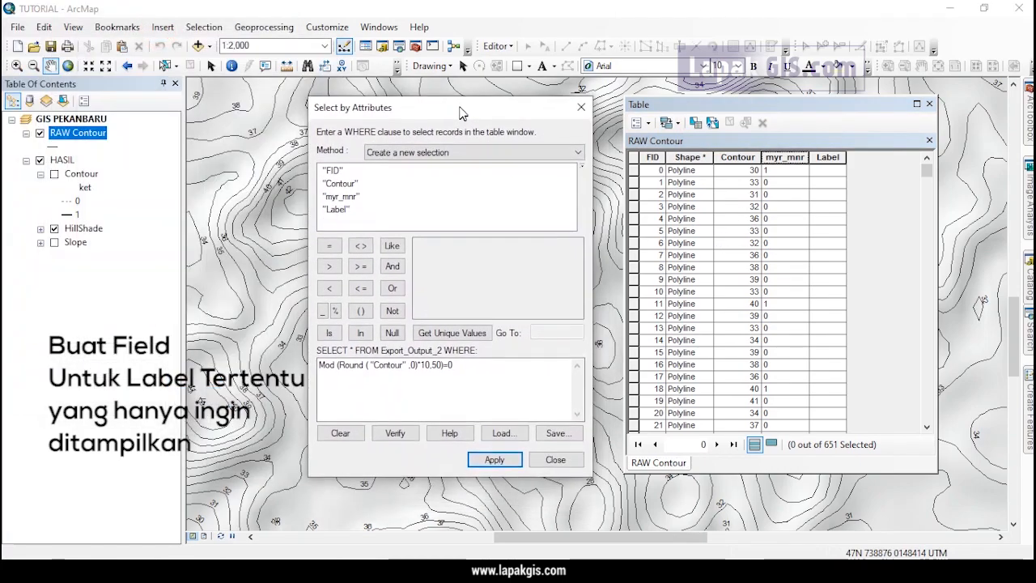
pyautogui.click(339, 195)
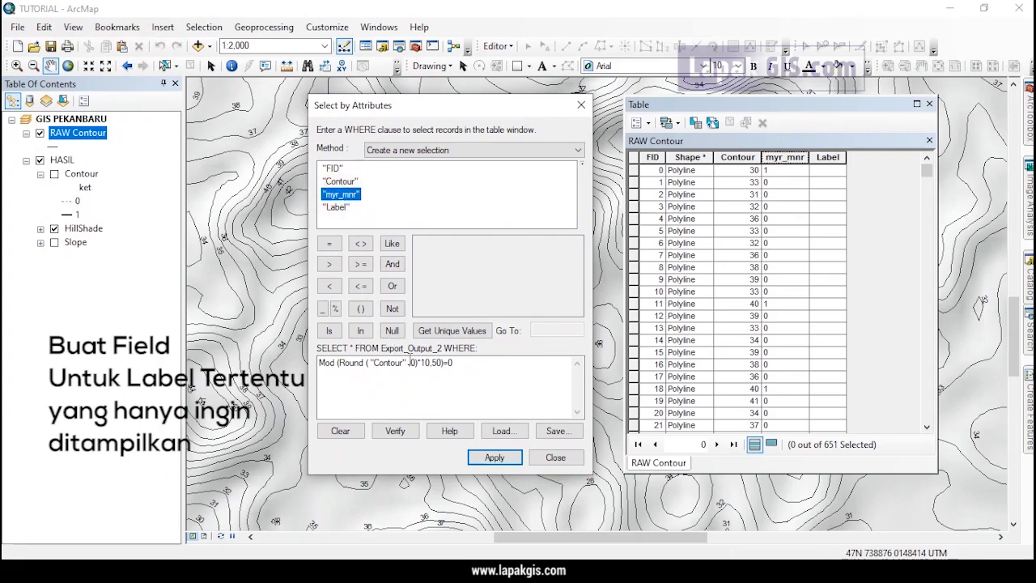
pyautogui.moveTo(455, 364); pyautogui.dragTo(320, 364)
pyautogui.press('Delete')
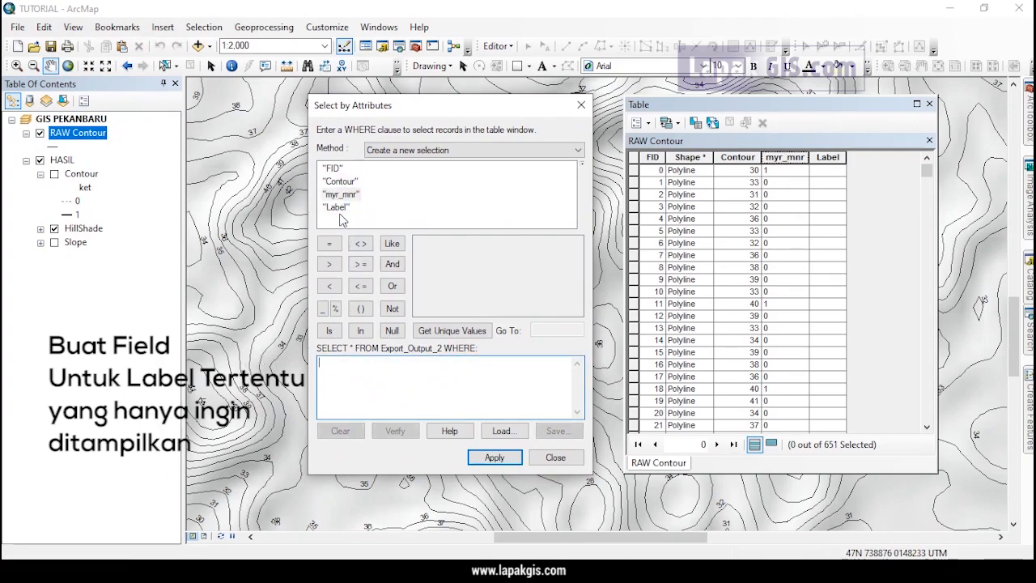
pyautogui.doubleClick(339, 196)
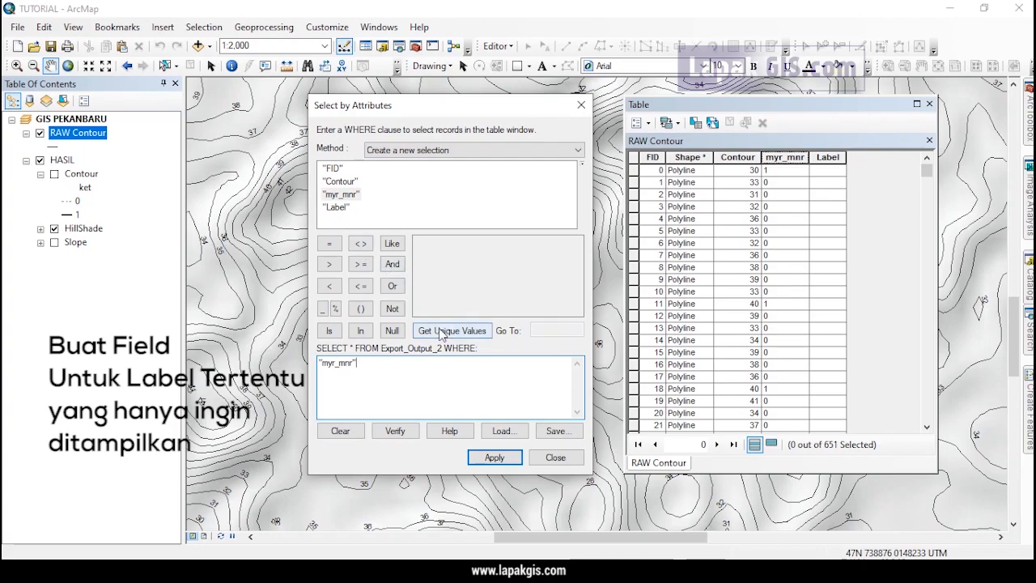
pyautogui.click(328, 244)
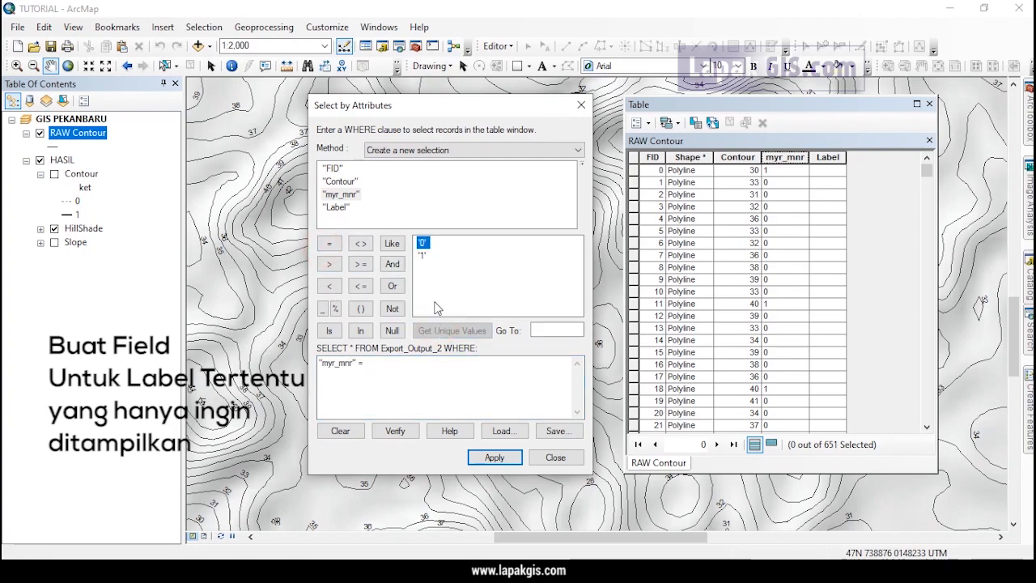
pyautogui.doubleClick(422, 256)
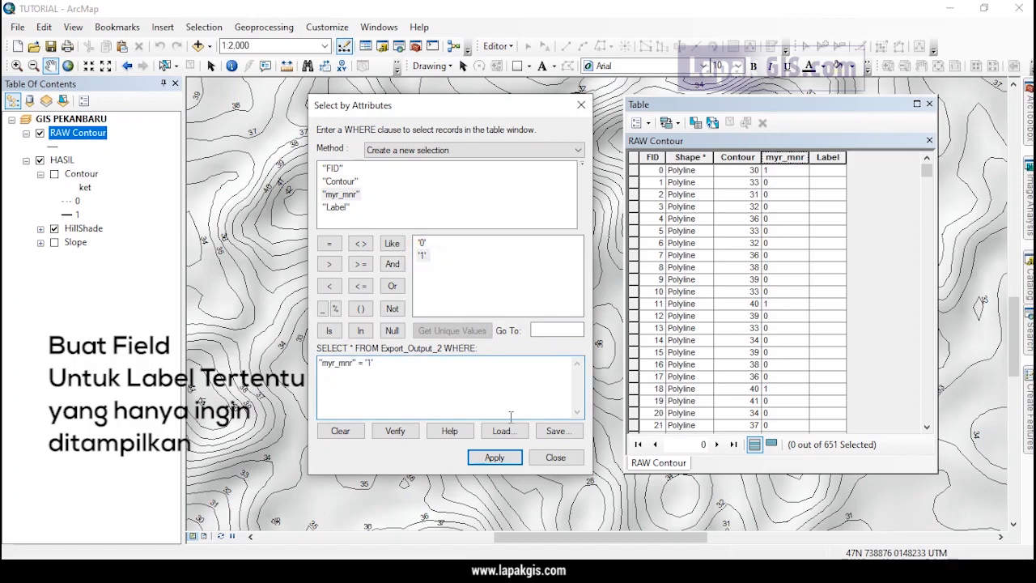
pyautogui.click(498, 462)
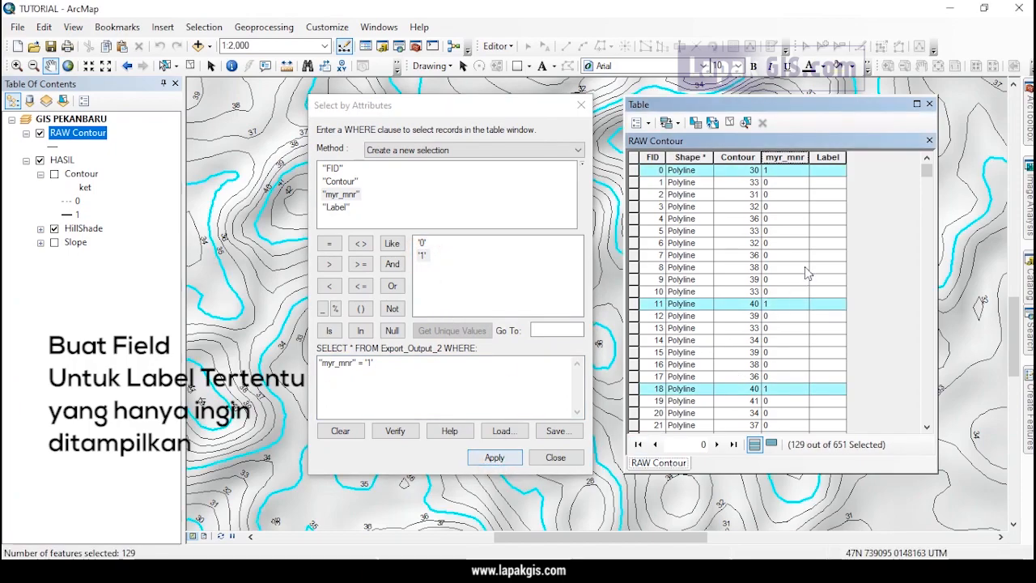
# Calculate the Label field as [Contour] for the selected major contours, and close the attribute query and clear the selection.
pyautogui.click(827, 157)
pyautogui.rightClick(829, 158)
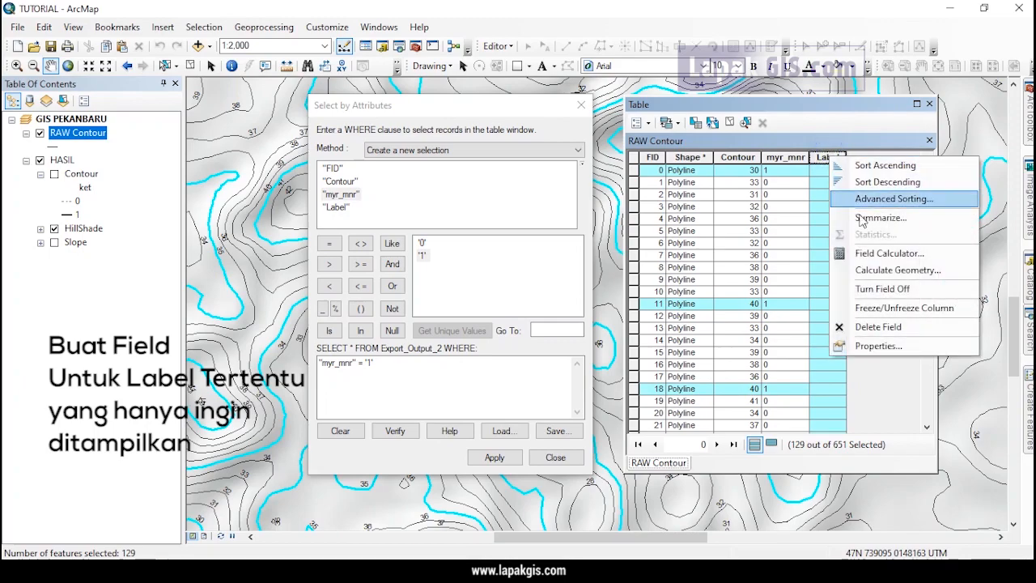
pyautogui.click(865, 255)
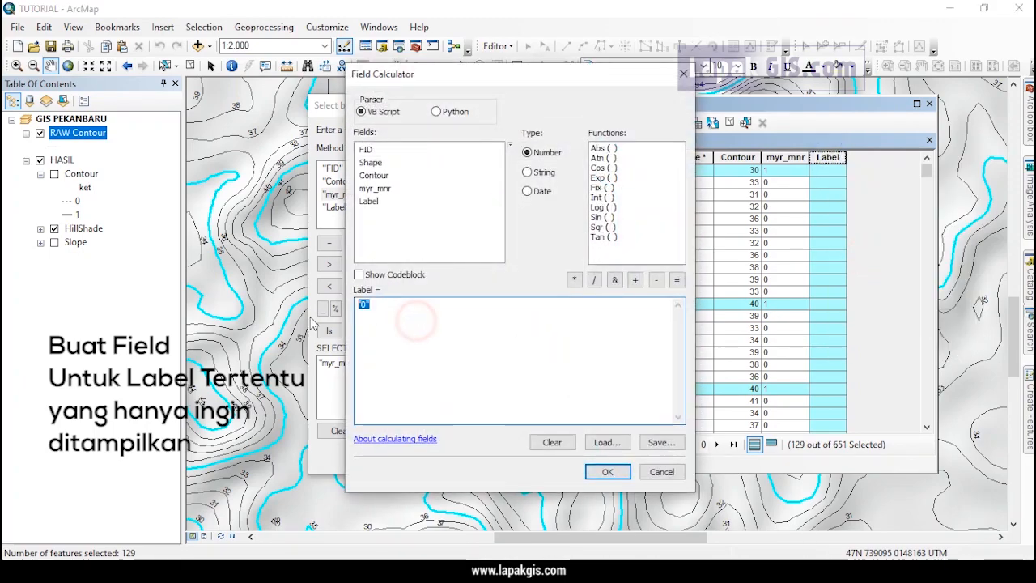
pyautogui.doubleClick(374, 175)
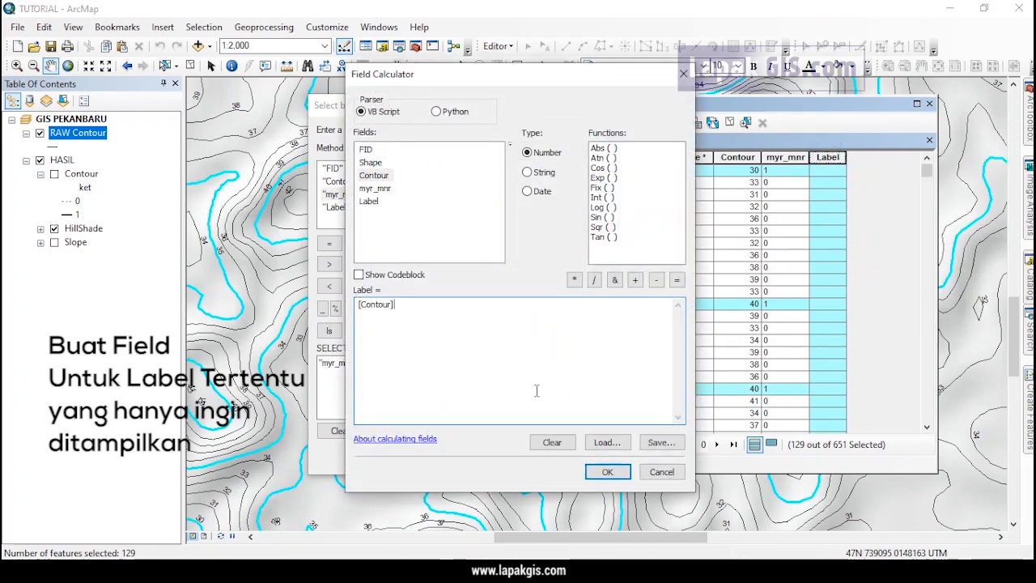
pyautogui.click(603, 471)
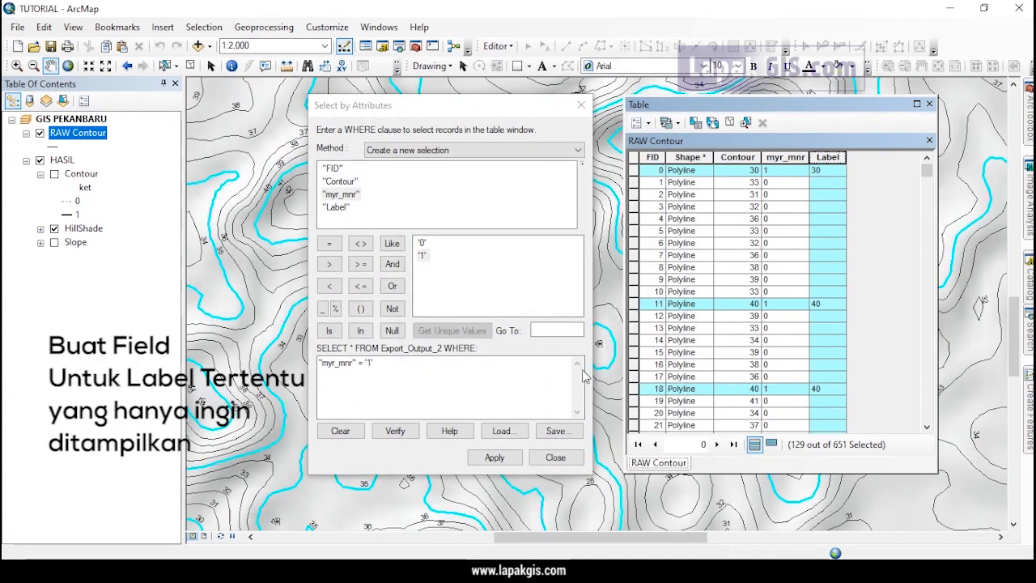
pyautogui.click(559, 457)
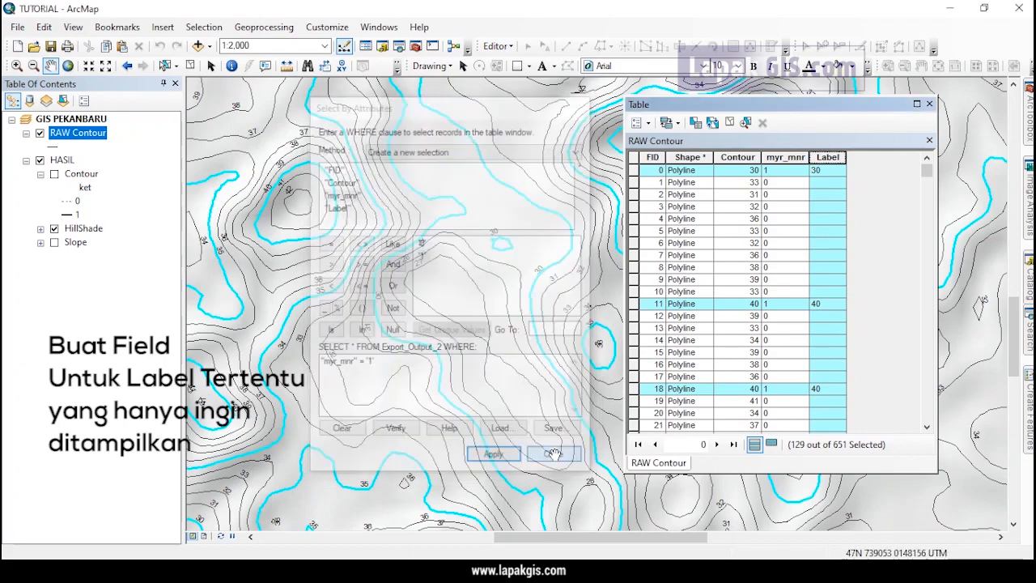
pyautogui.click(730, 122)
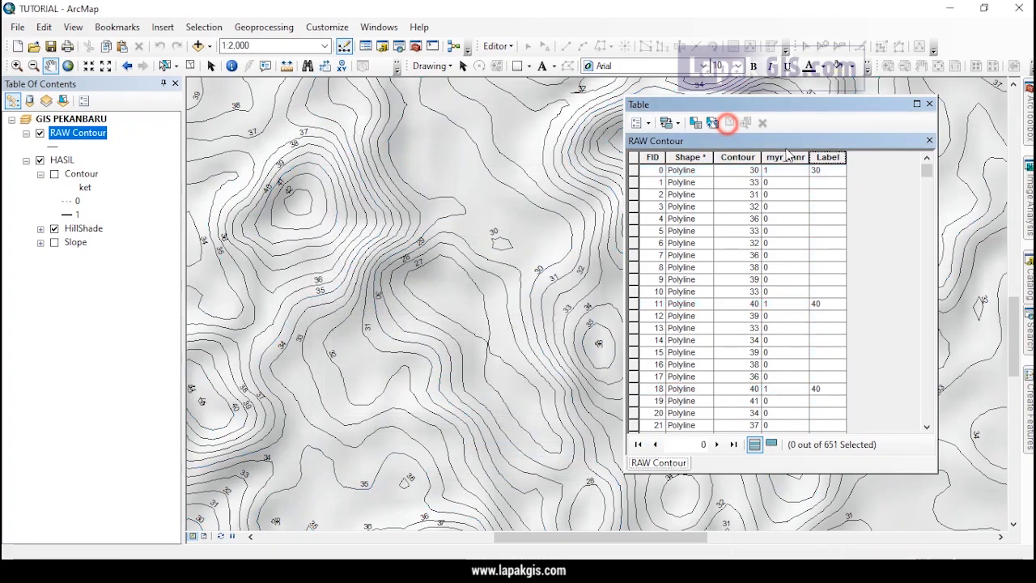
# Sort the RAW Contour table by Label in descending order to check the filled values, and close the table.
pyautogui.doubleClick(827, 158)
pyautogui.doubleClick(827, 158)
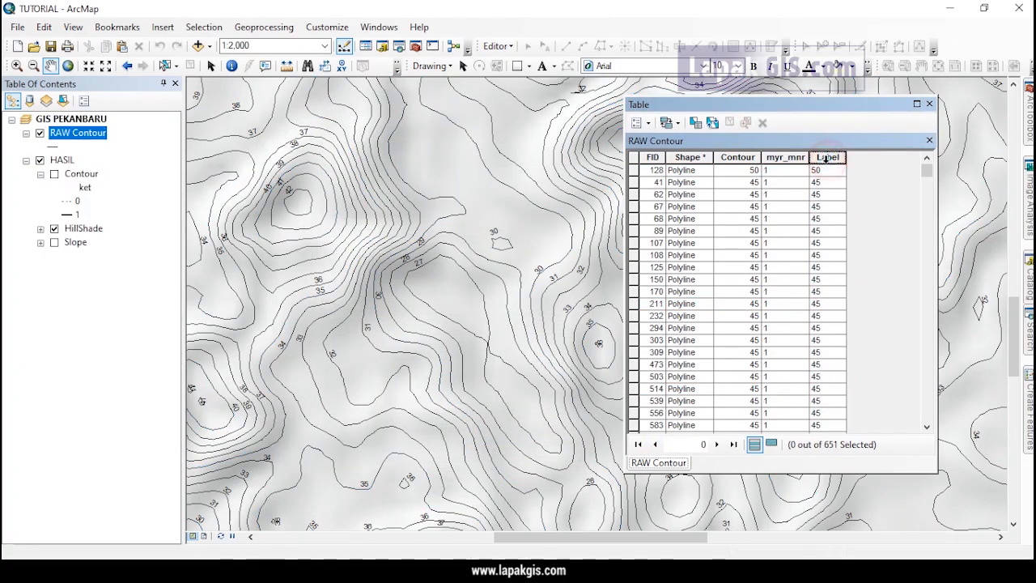
pyautogui.moveTo(927, 171)
pyautogui.mouseDown()
pyautogui.moveTo(919, 261)
pyautogui.moveTo(921, 174)
pyautogui.mouseUp()
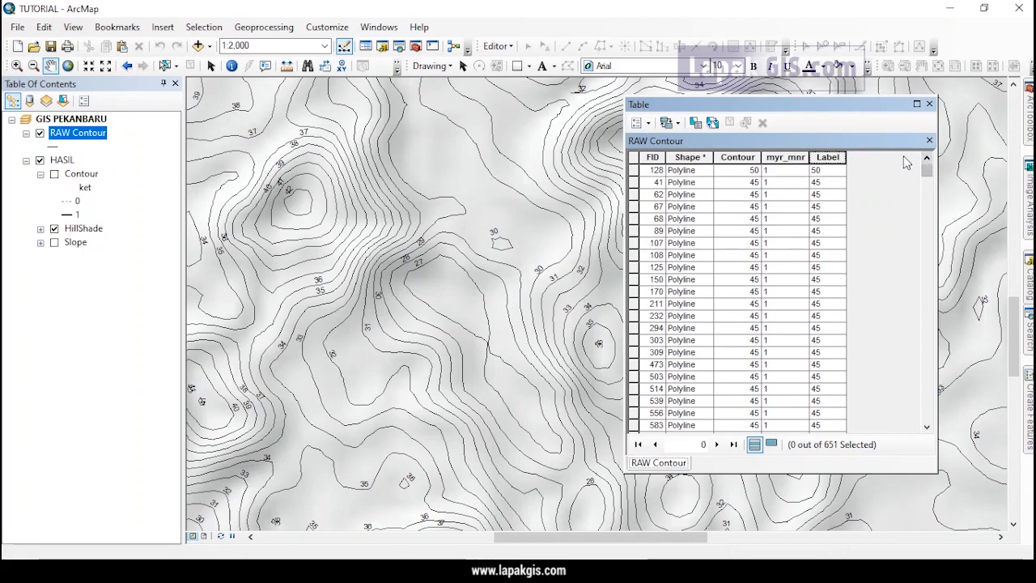
pyautogui.click(929, 105)
# Set the label engine of the GIS PEKANBARU data frame to Maplex Label Engine and apply the properties.
pyautogui.rightClick(102, 138)
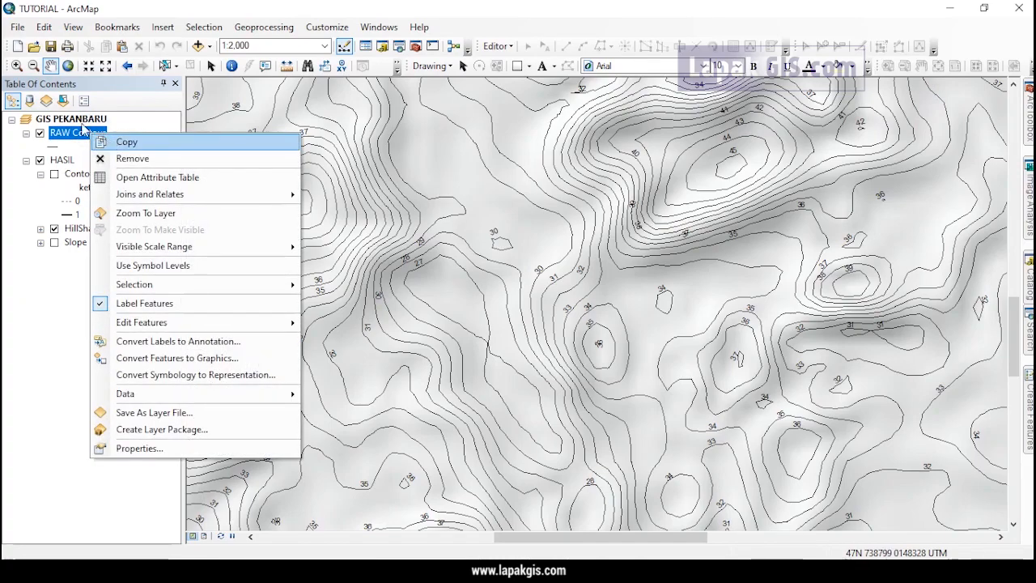
pyautogui.rightClick(69, 121)
pyautogui.click(161, 453)
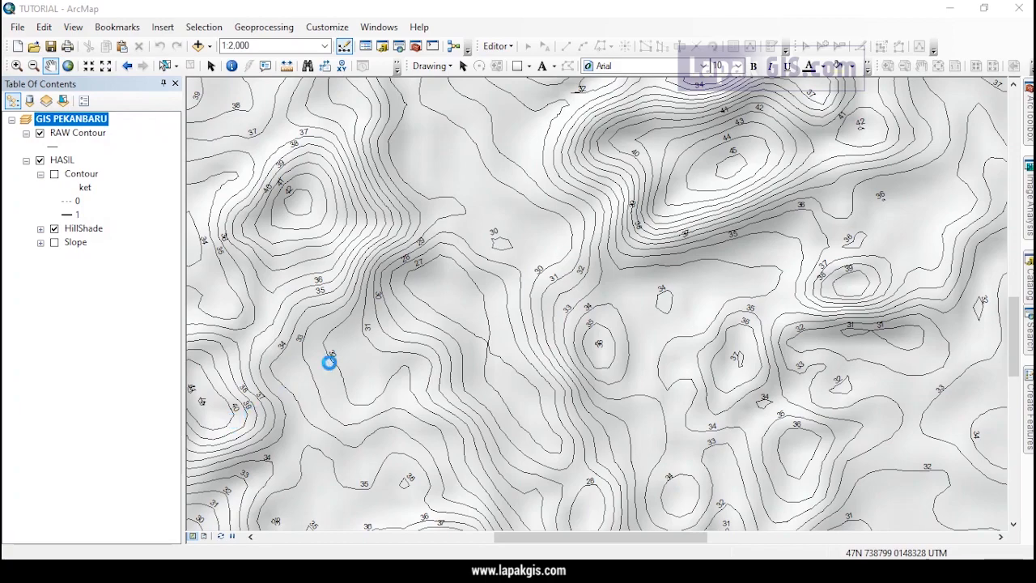
pyautogui.click(480, 377)
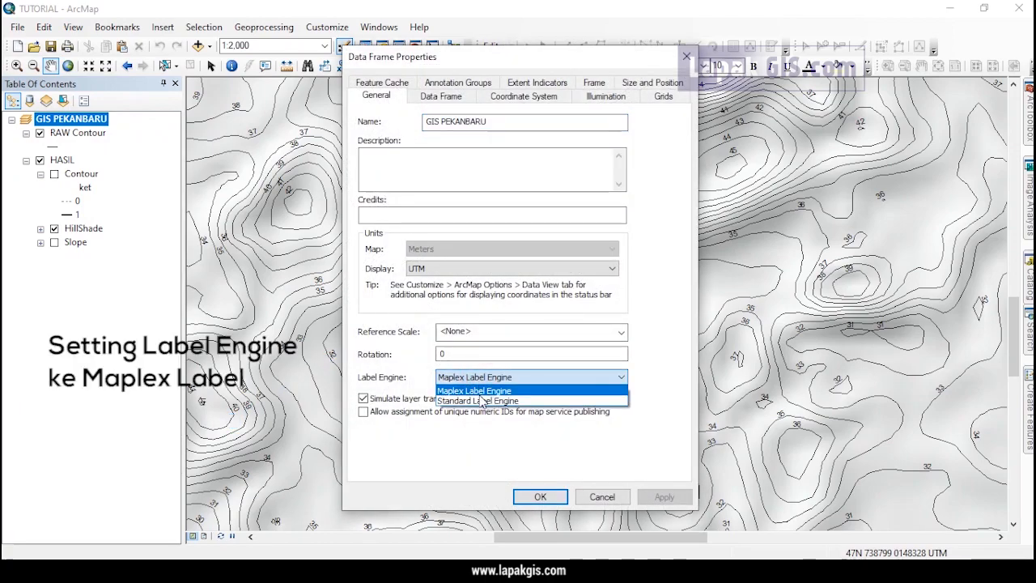
pyautogui.click(481, 401)
pyautogui.click(480, 376)
pyautogui.click(484, 391)
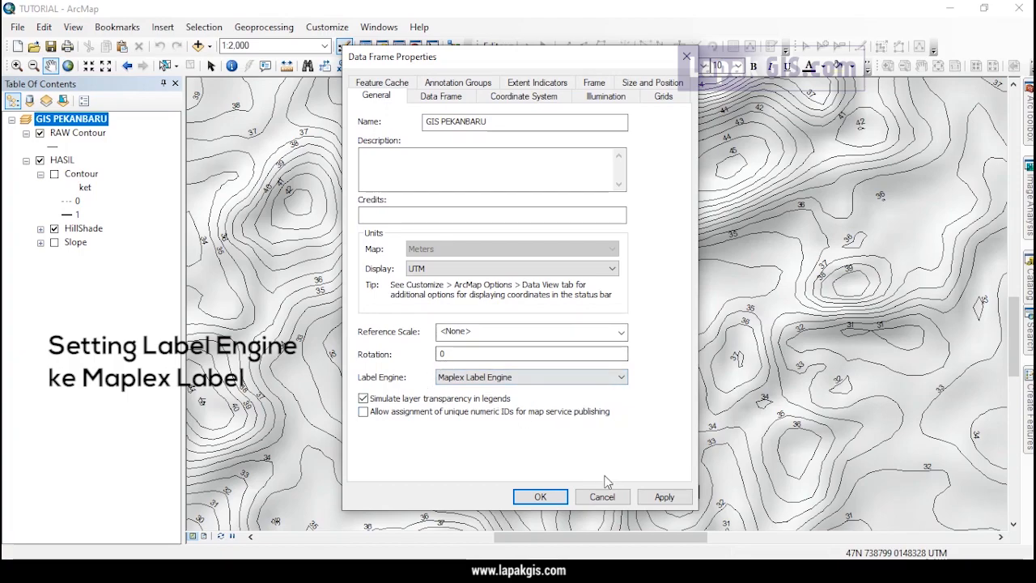
pyautogui.click(687, 497)
pyautogui.click(541, 497)
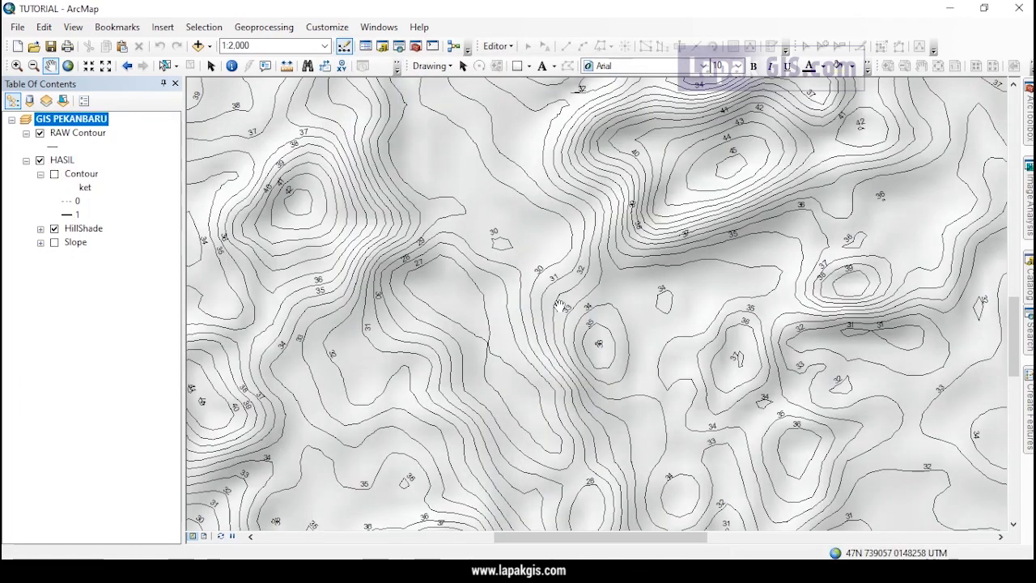
# Open the RAW Contour layer properties, set the label field to Label and apply it.
pyautogui.rightClick(74, 134)
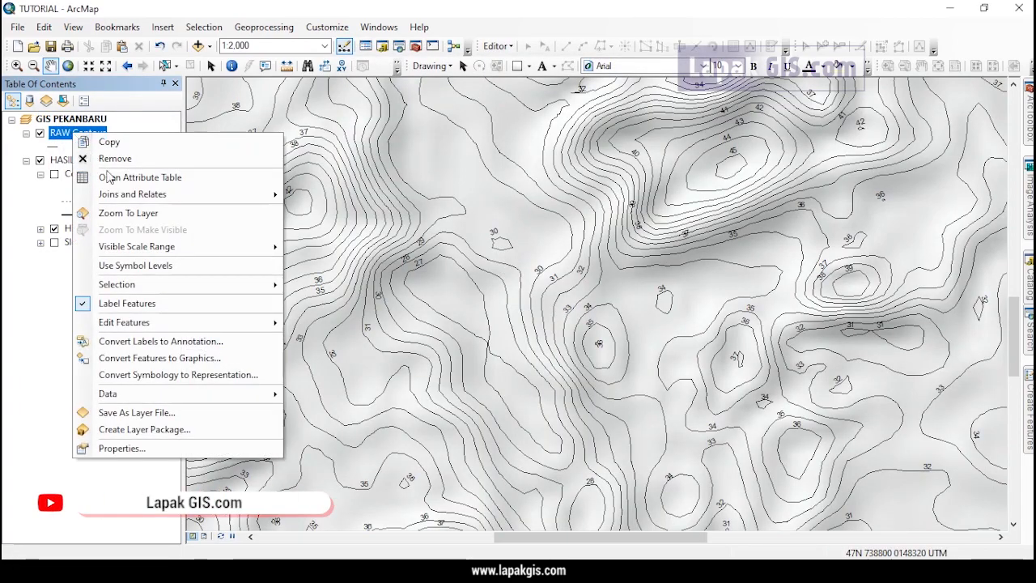
pyautogui.click(154, 446)
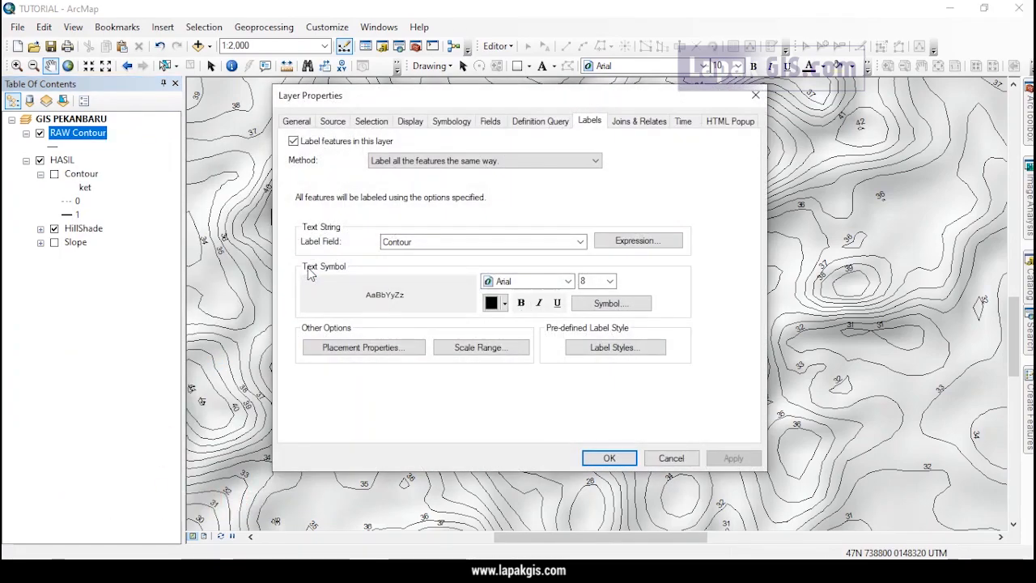
pyautogui.click(439, 241)
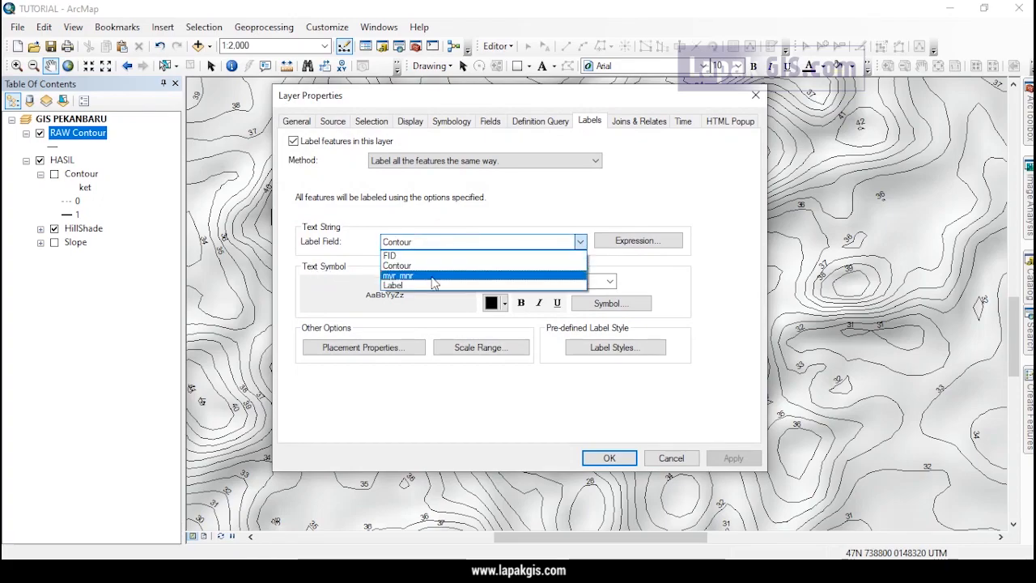
pyautogui.click(430, 285)
pyautogui.moveTo(437, 99); pyautogui.dragTo(650, 112)
pyautogui.click(962, 469)
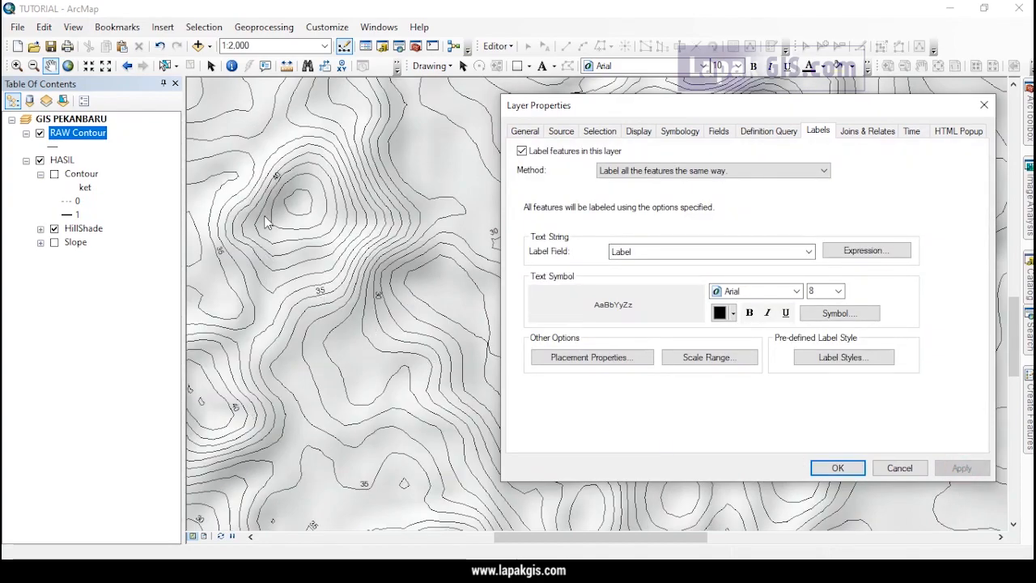
# Apply Contour as the label field to compare the labelling, and switch the label field back to Label.
pyautogui.click(653, 252)
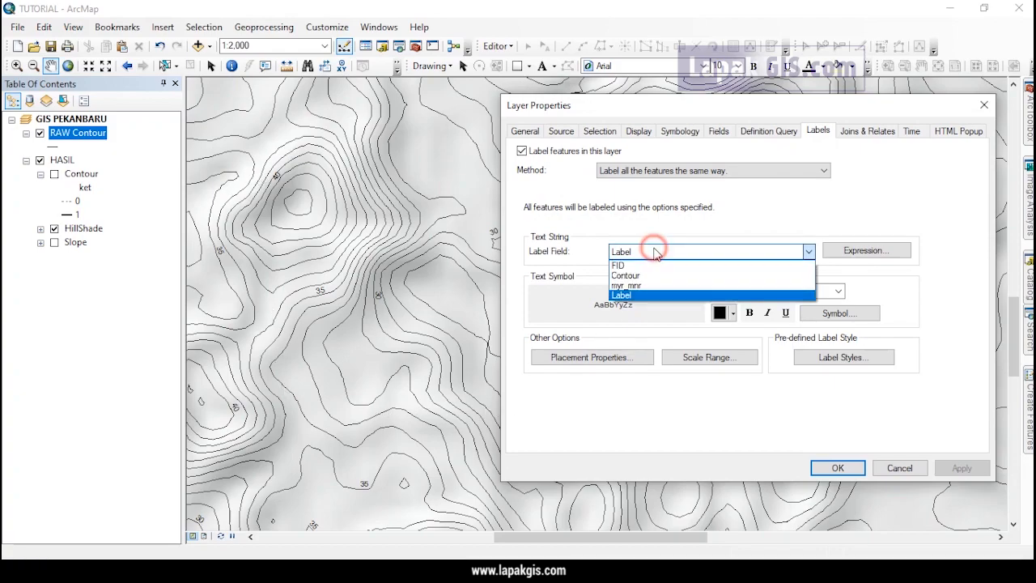
pyautogui.click(653, 275)
pyautogui.click(961, 469)
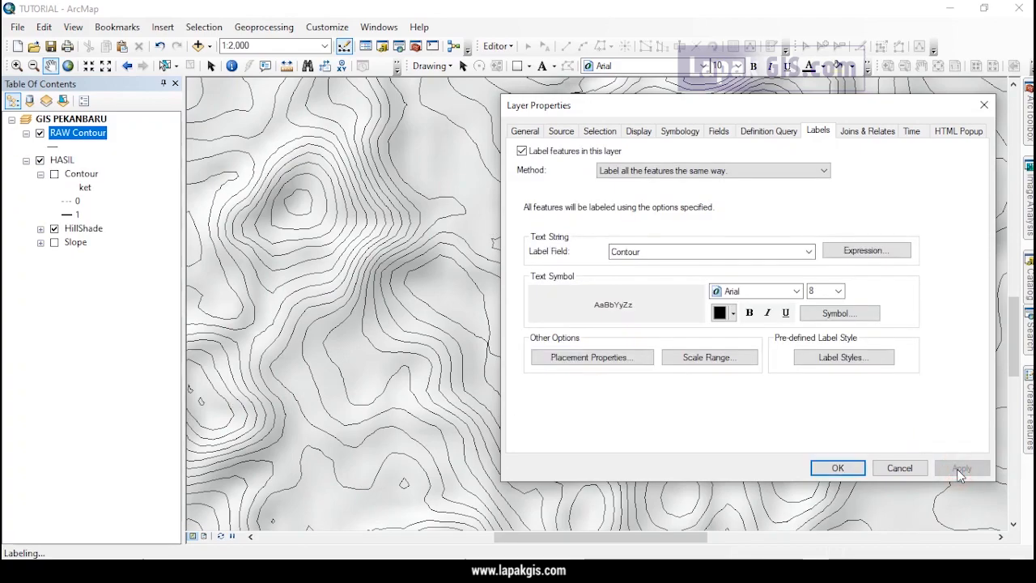
pyautogui.click(668, 249)
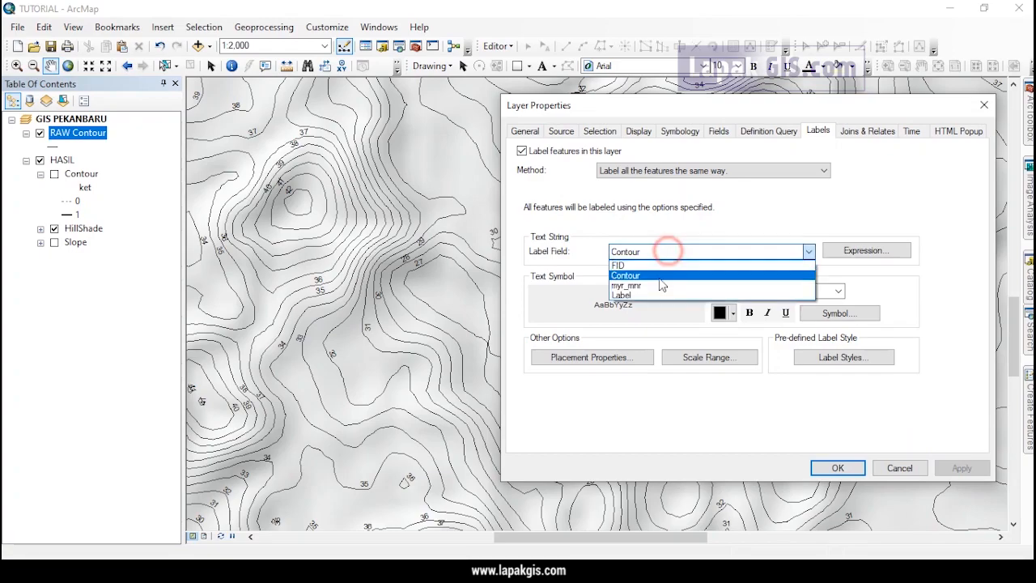
pyautogui.click(658, 296)
pyautogui.click(960, 468)
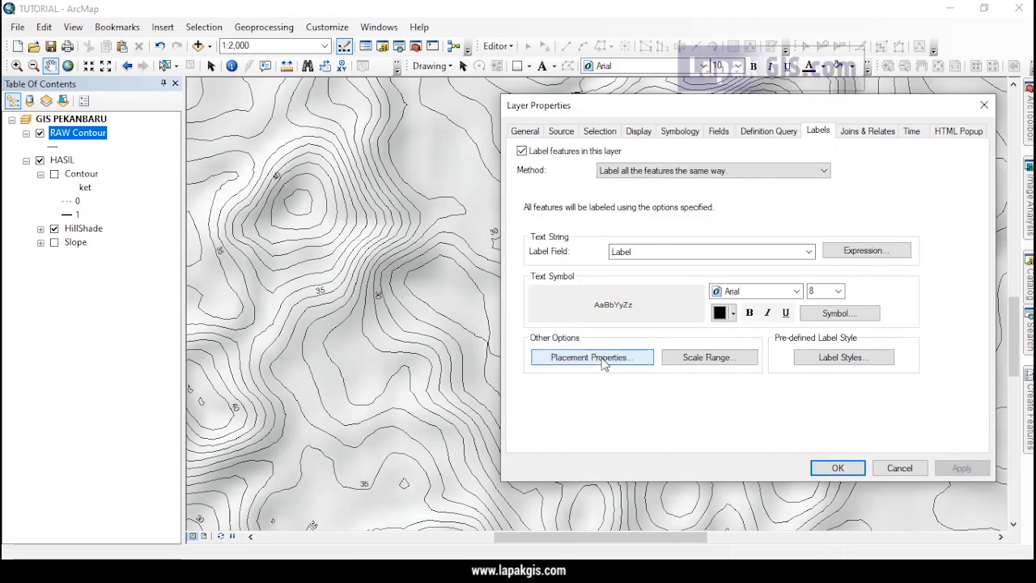
# Look at the label placement properties, close them unchanged, and apply Contour as the label field.
pyautogui.click(577, 362)
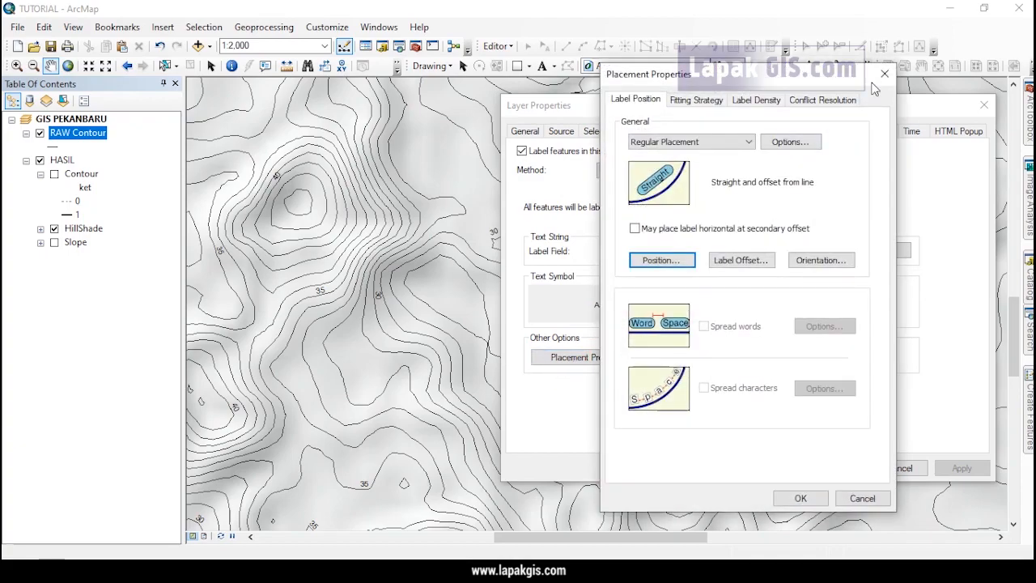
pyautogui.click(885, 74)
pyautogui.click(647, 252)
pyautogui.click(645, 271)
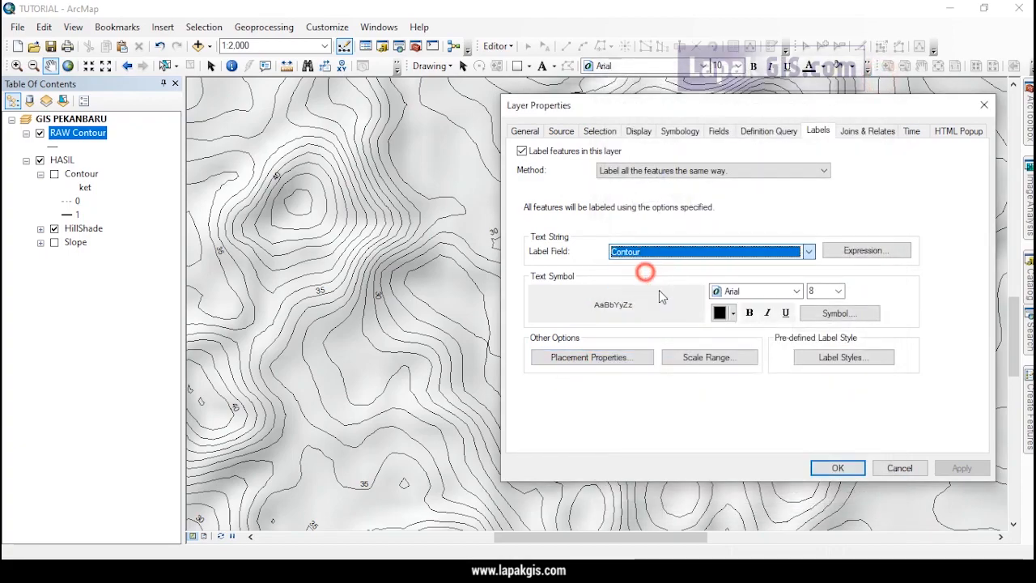
pyautogui.click(955, 467)
# Change the label placement style of RAW Contour to Contour Placement.
pyautogui.click(595, 358)
pyautogui.click(701, 144)
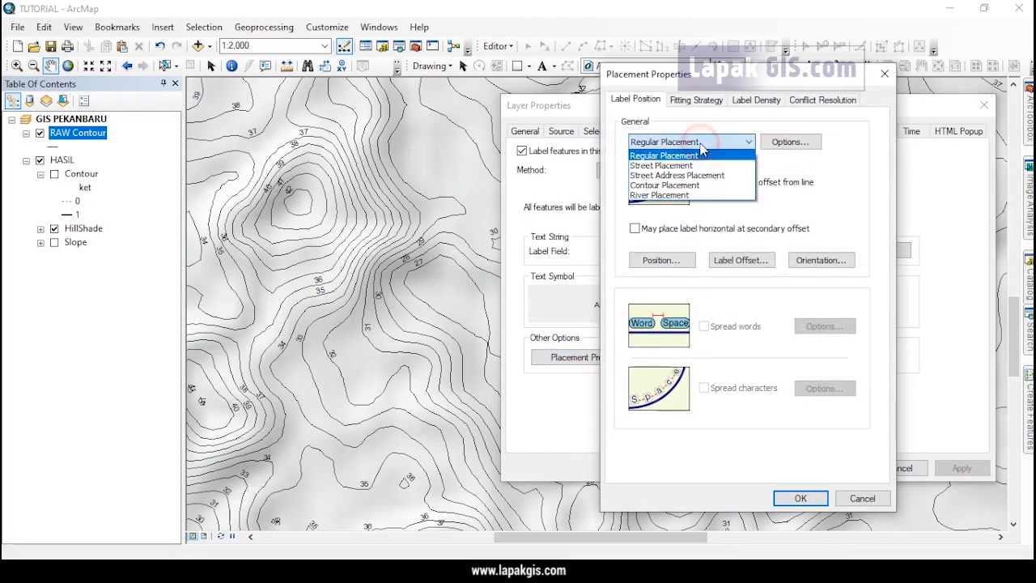
pyautogui.click(668, 185)
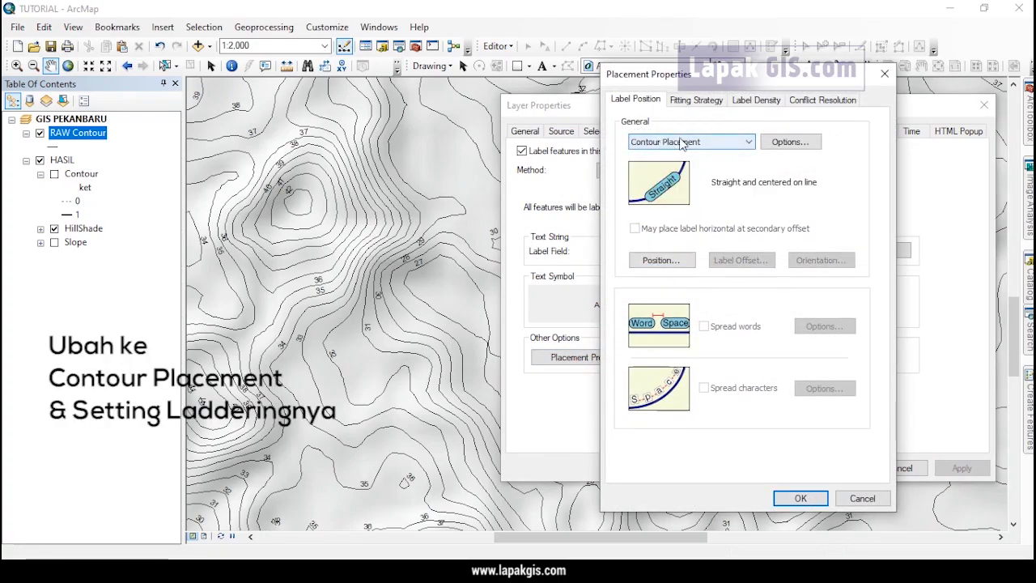
# Set the contour labelling options to Uphill alignment and Place labels in ladders, and apply the placement.
pyautogui.click(783, 144)
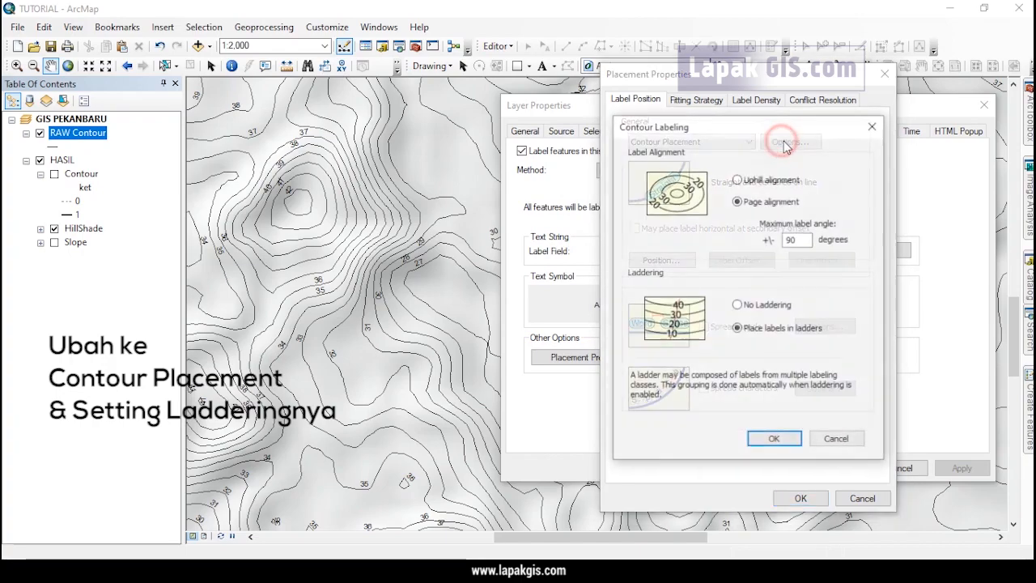
pyautogui.click(763, 181)
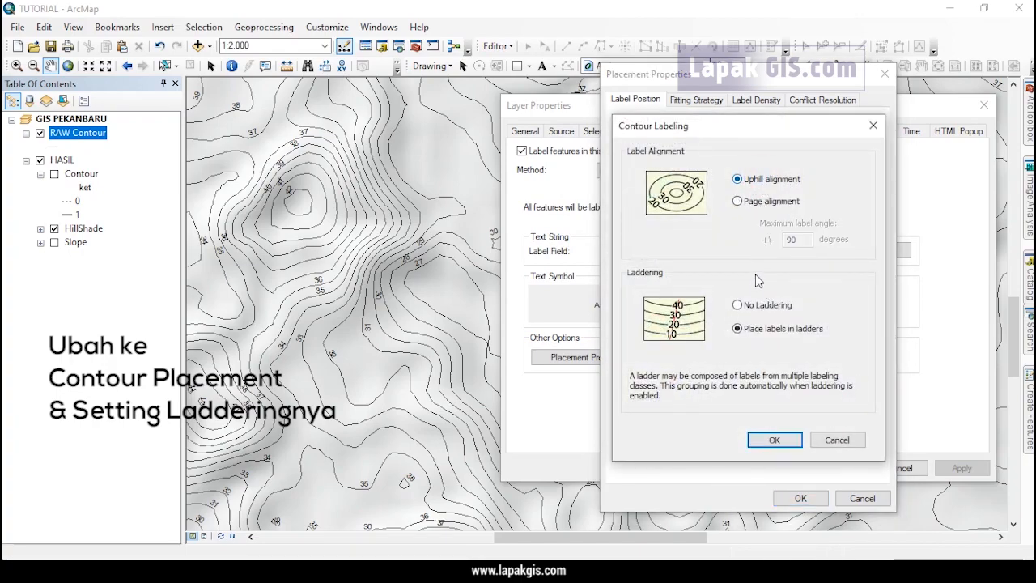
pyautogui.click(752, 306)
pyautogui.click(746, 328)
pyautogui.click(747, 305)
pyautogui.click(759, 330)
pyautogui.click(773, 440)
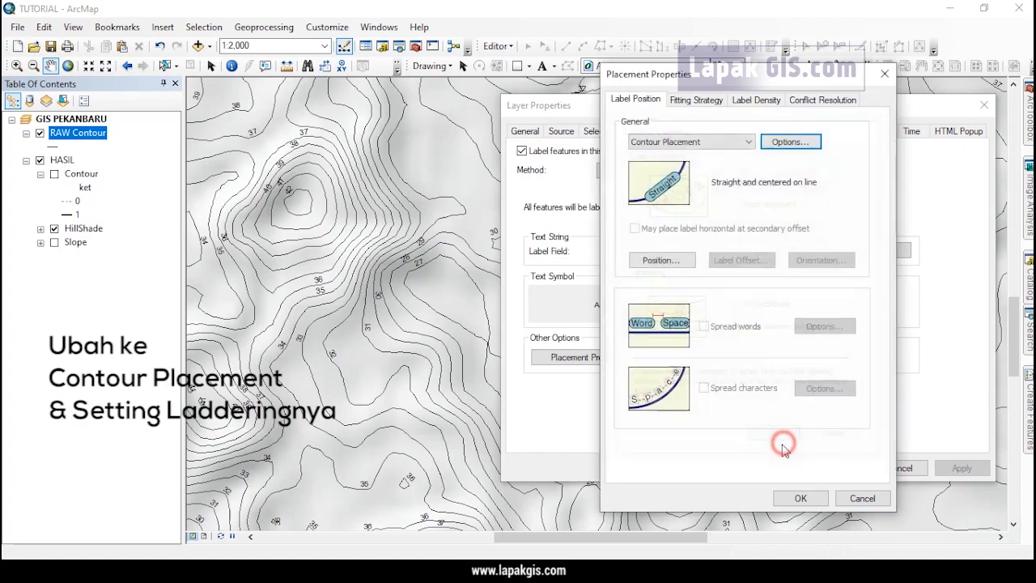
pyautogui.click(798, 500)
pyautogui.click(959, 467)
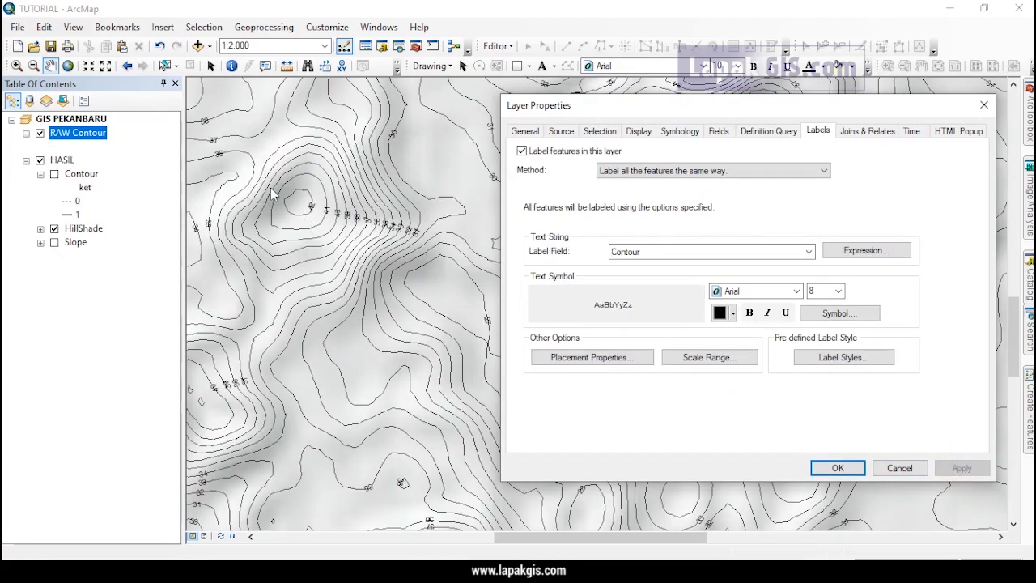
# Set the label field to Label, apply it, and move the properties dialog off the labelled contours.
pyautogui.click(664, 251)
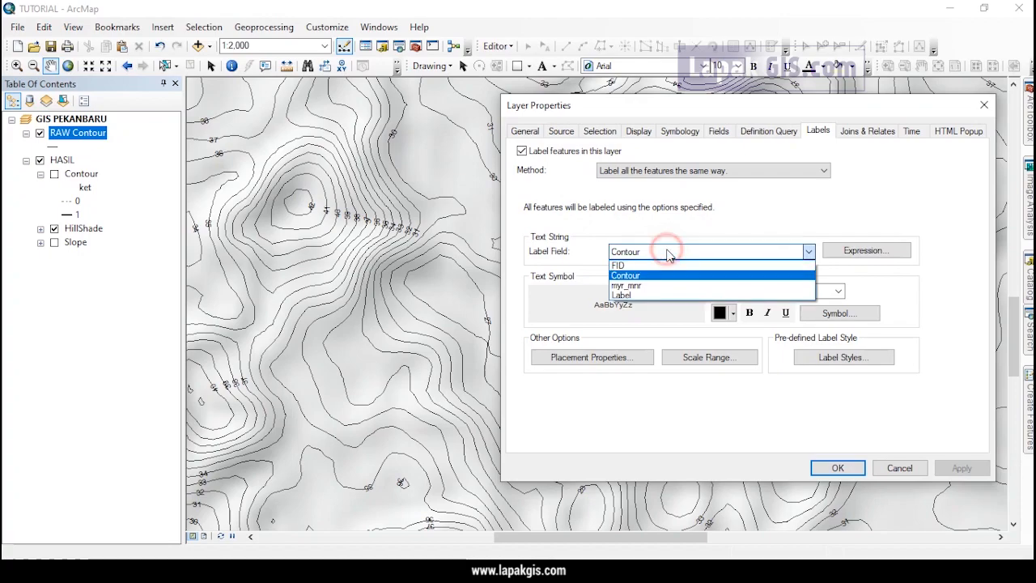
pyautogui.click(647, 294)
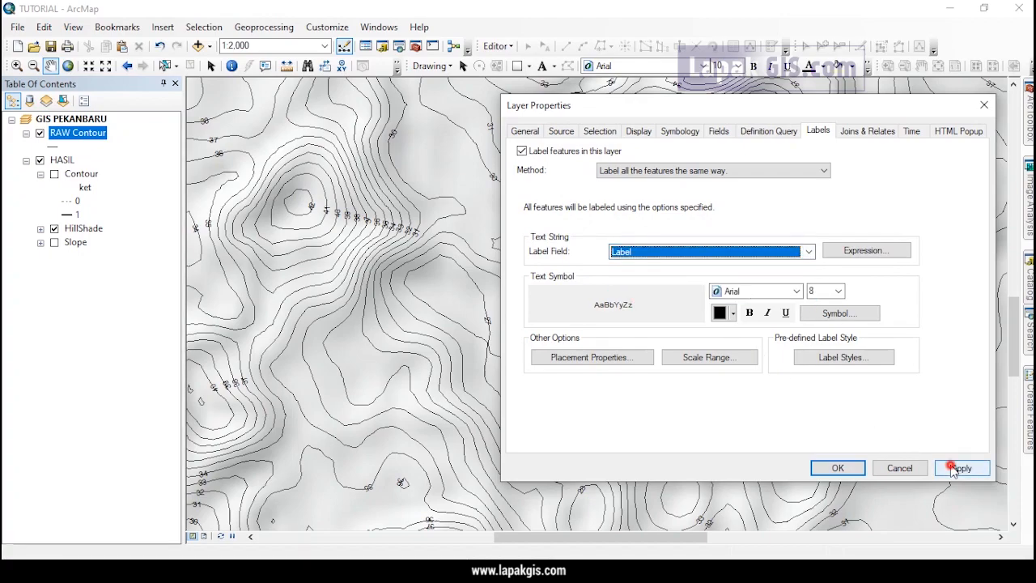
pyautogui.click(958, 467)
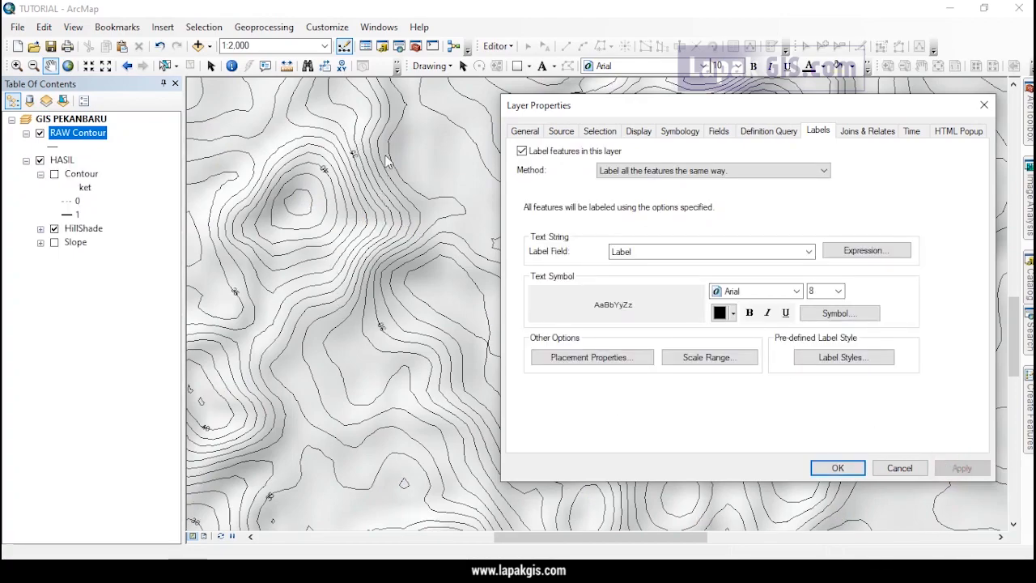
pyautogui.moveTo(753, 105); pyautogui.dragTo(525, 96)
pyautogui.moveTo(432, 105); pyautogui.dragTo(687, 118)
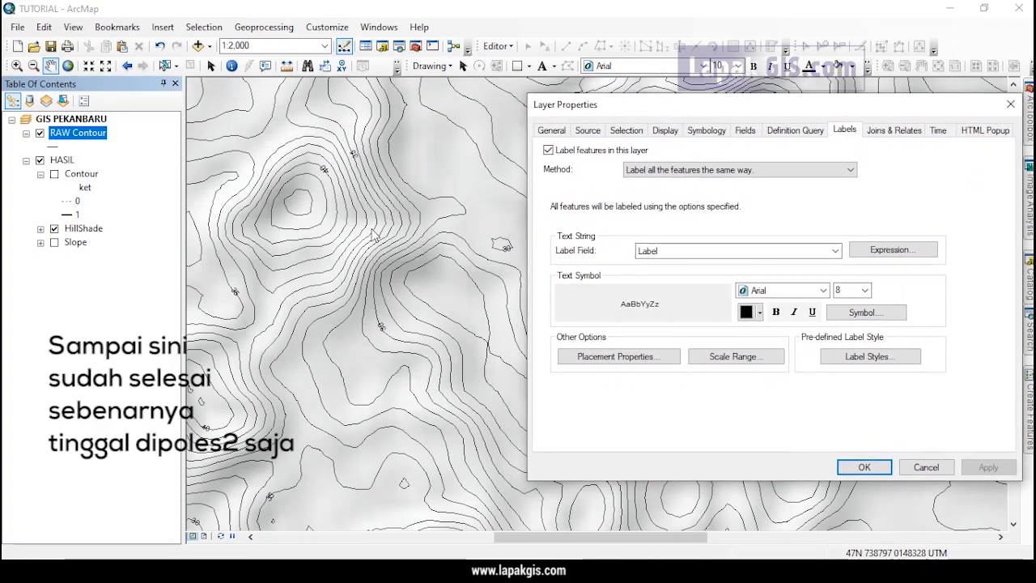
# Symbolize RAW Contour by unique values of myr_mnr, adding all values and switching off <all other values>.
pyautogui.click(706, 131)
pyautogui.click(563, 182)
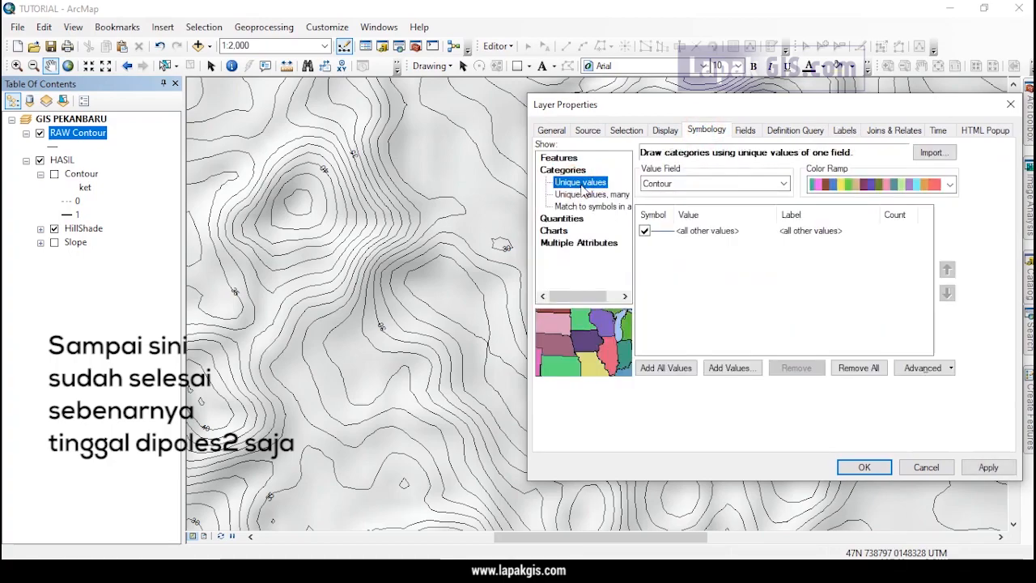
pyautogui.click(674, 185)
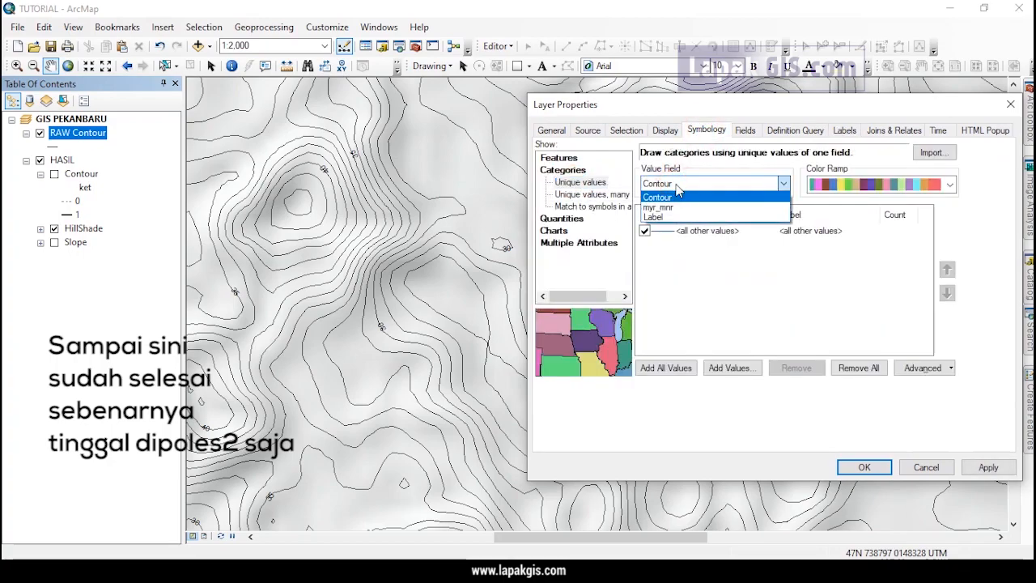
pyautogui.click(660, 207)
pyautogui.click(644, 231)
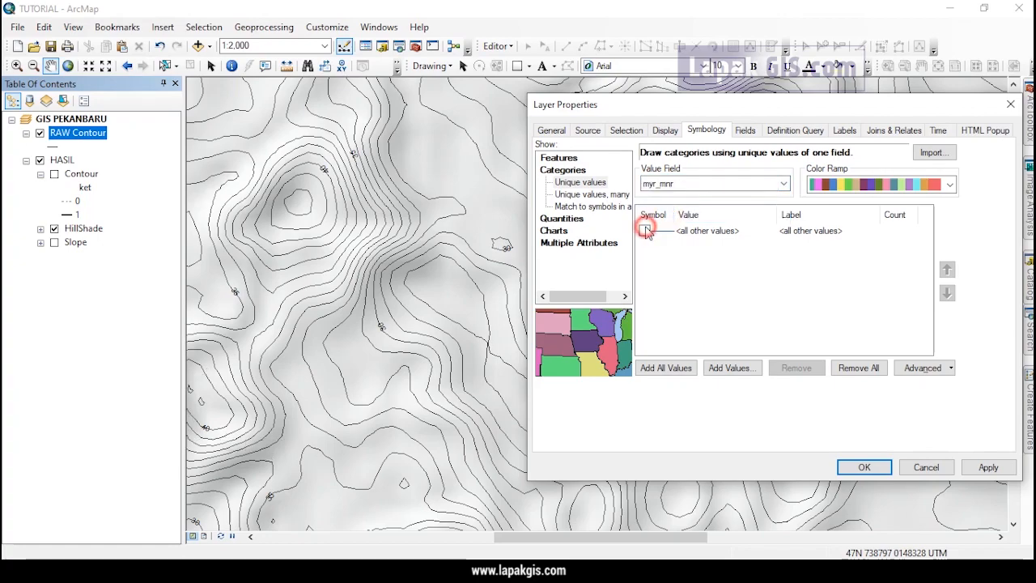
pyautogui.click(665, 367)
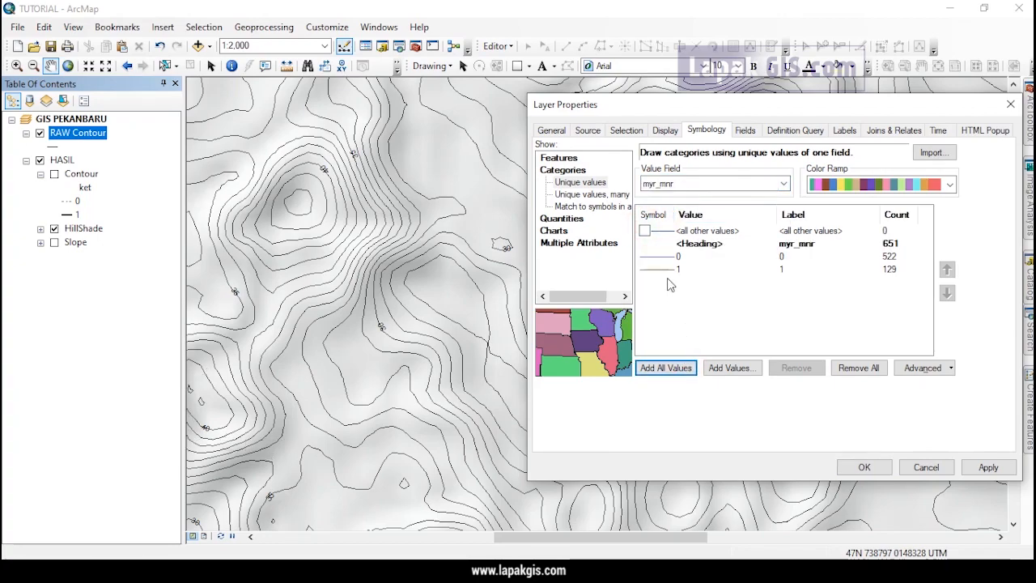
# Give value 0 the "Contour, Topographic, Supplementary" line symbol in grey.
pyautogui.doubleClick(668, 264)
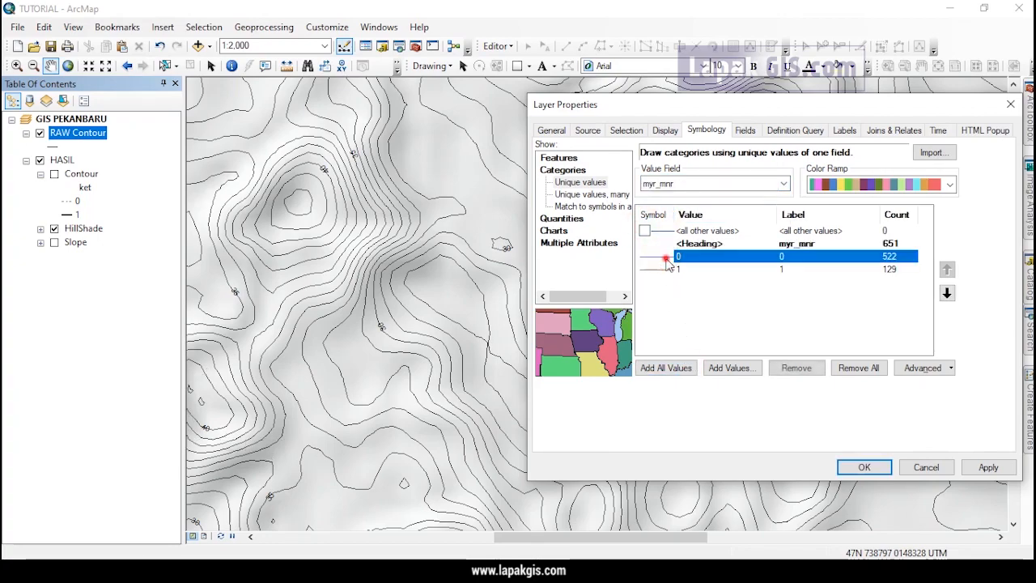
pyautogui.moveTo(544, 205); pyautogui.dragTo(539, 374)
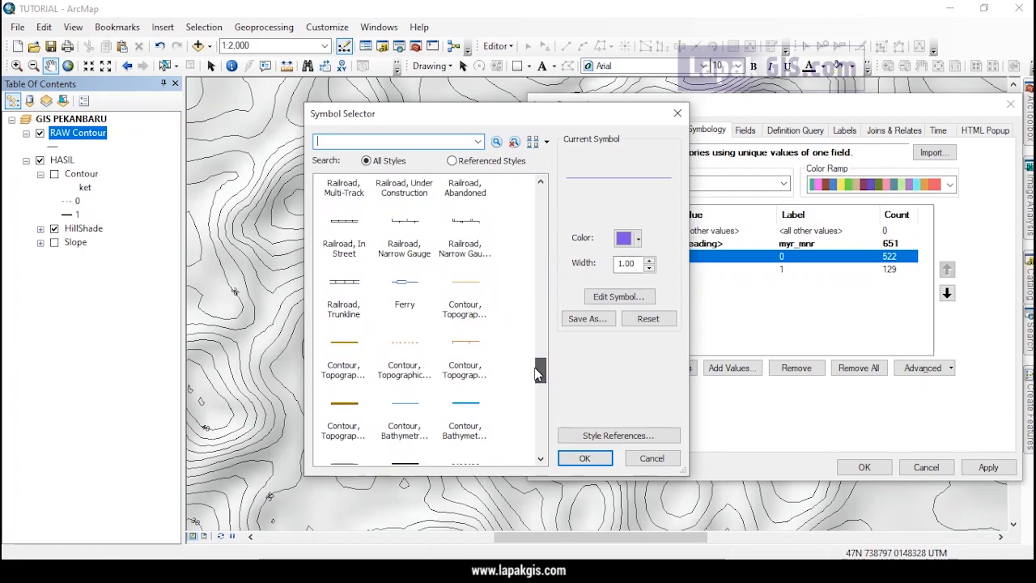
pyautogui.click(405, 343)
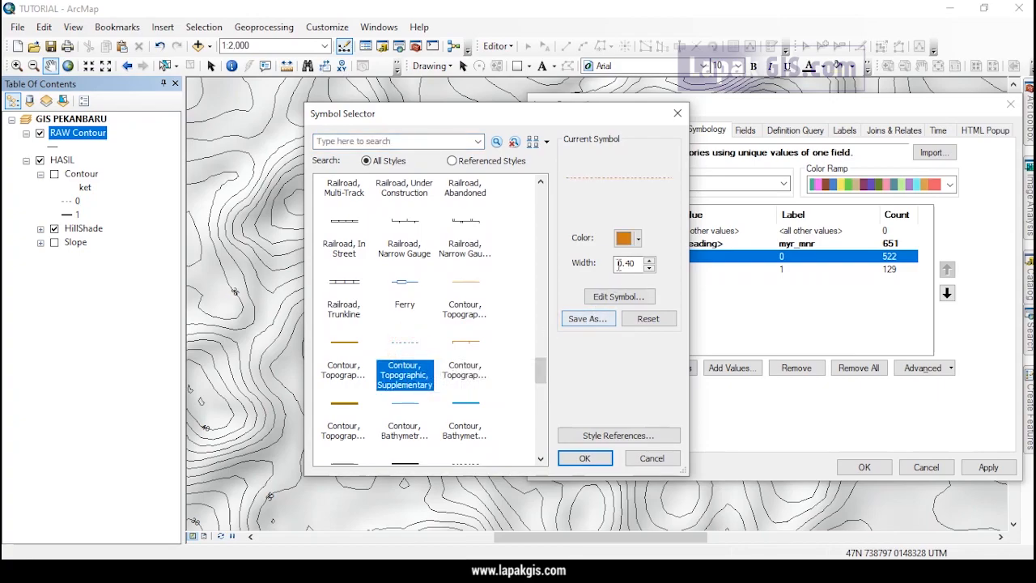
pyautogui.click(624, 240)
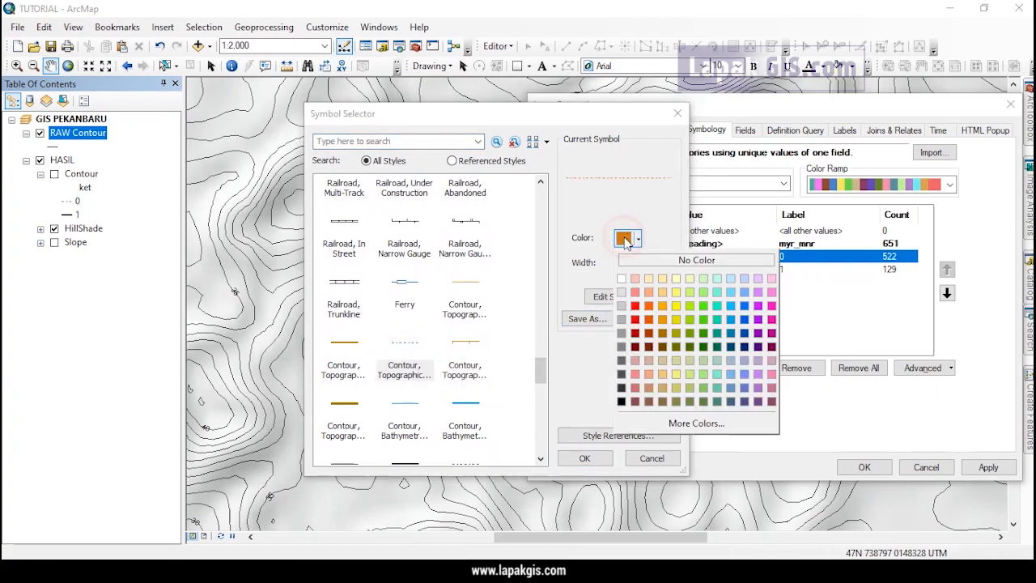
pyautogui.click(620, 347)
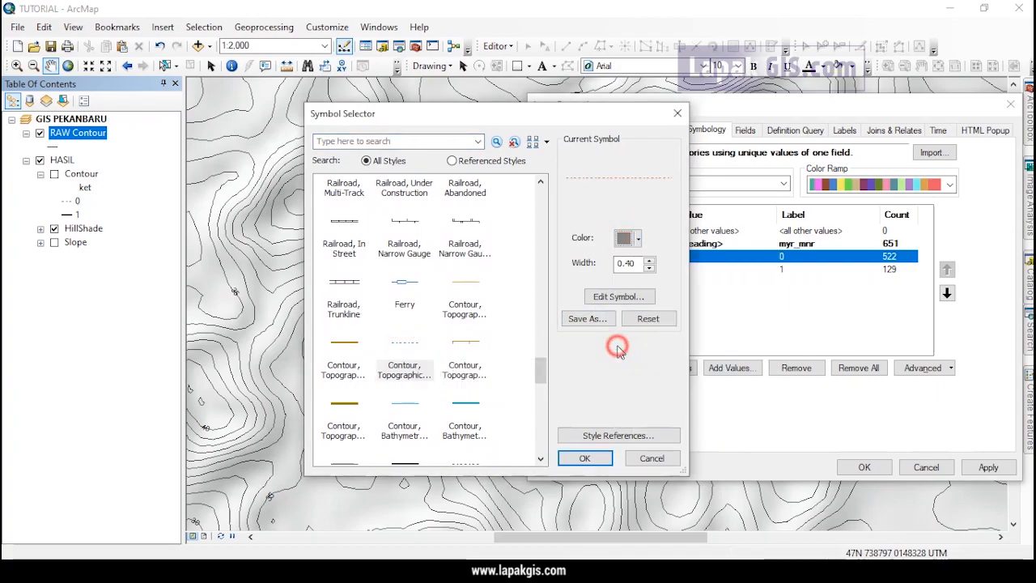
pyautogui.click(584, 459)
# Give value 1 the "Contour, Topographic, Index" line symbol.
pyautogui.doubleClick(659, 271)
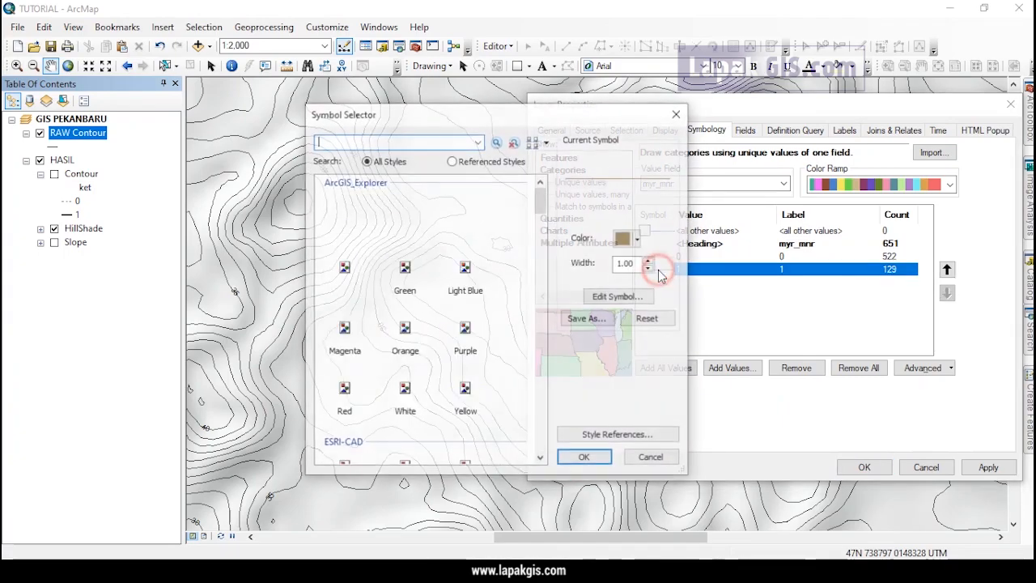
pyautogui.moveTo(541, 201); pyautogui.dragTo(540, 373)
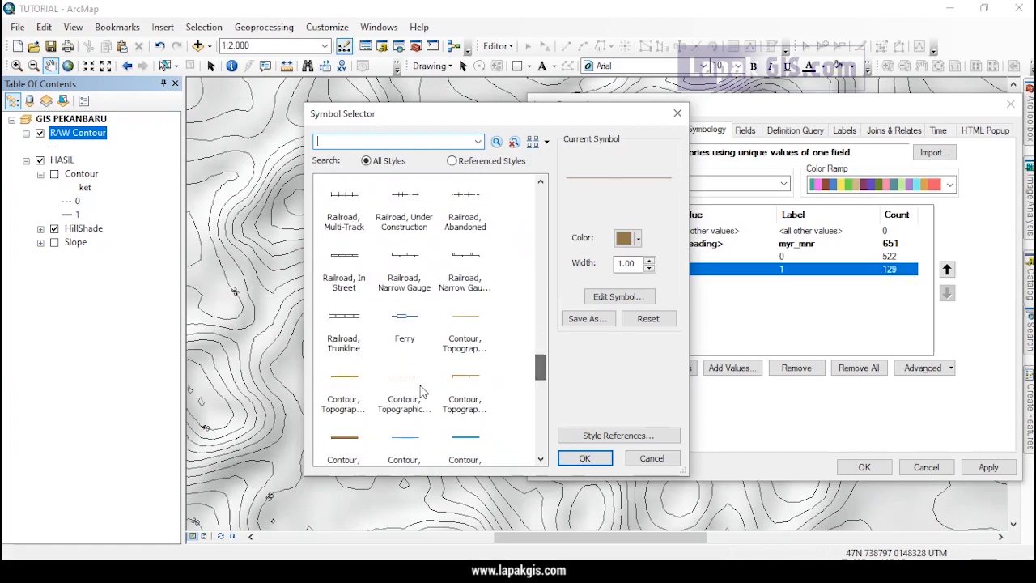
pyautogui.click(348, 379)
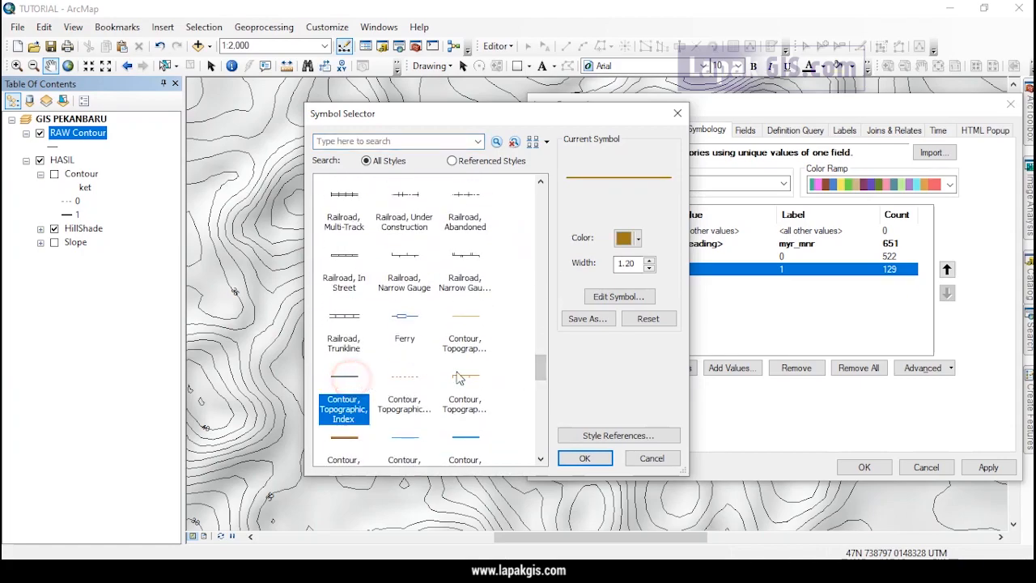
pyautogui.click(586, 459)
# Recolour the line symbol of value 1 black and apply the symbology to the layer.
pyautogui.doubleClick(662, 270)
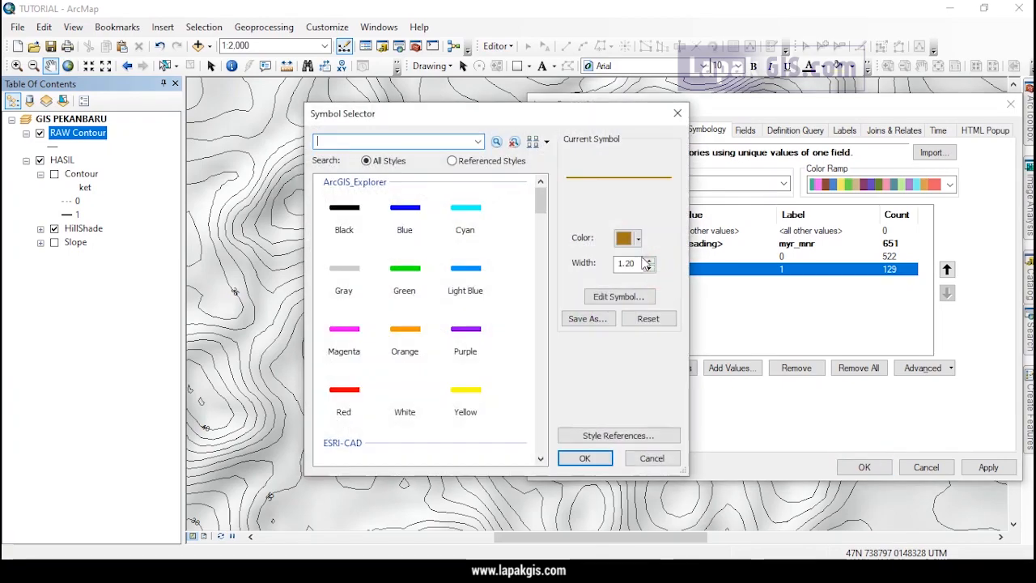
pyautogui.click(628, 238)
pyautogui.click(619, 408)
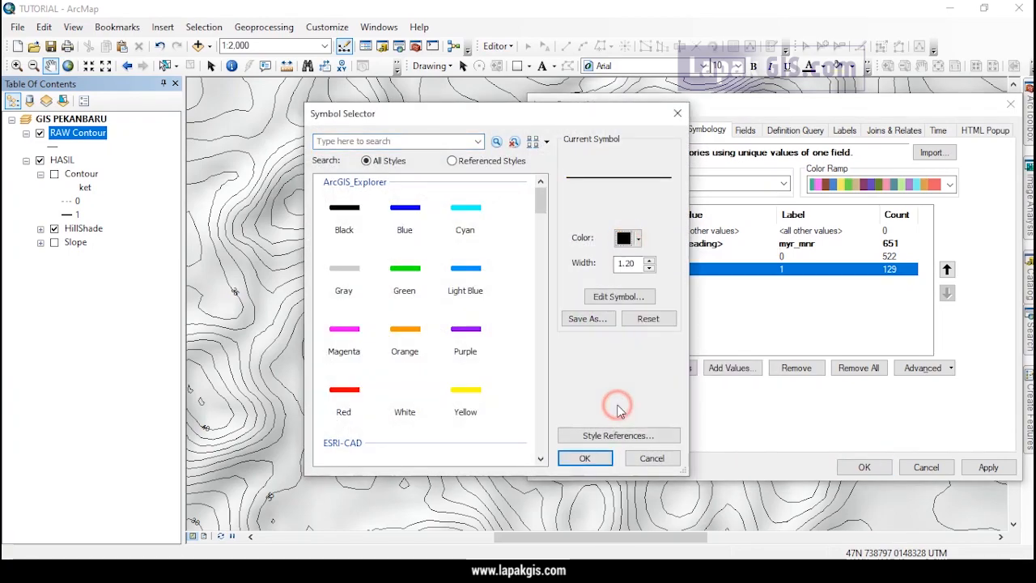
pyautogui.click(586, 458)
pyautogui.click(976, 469)
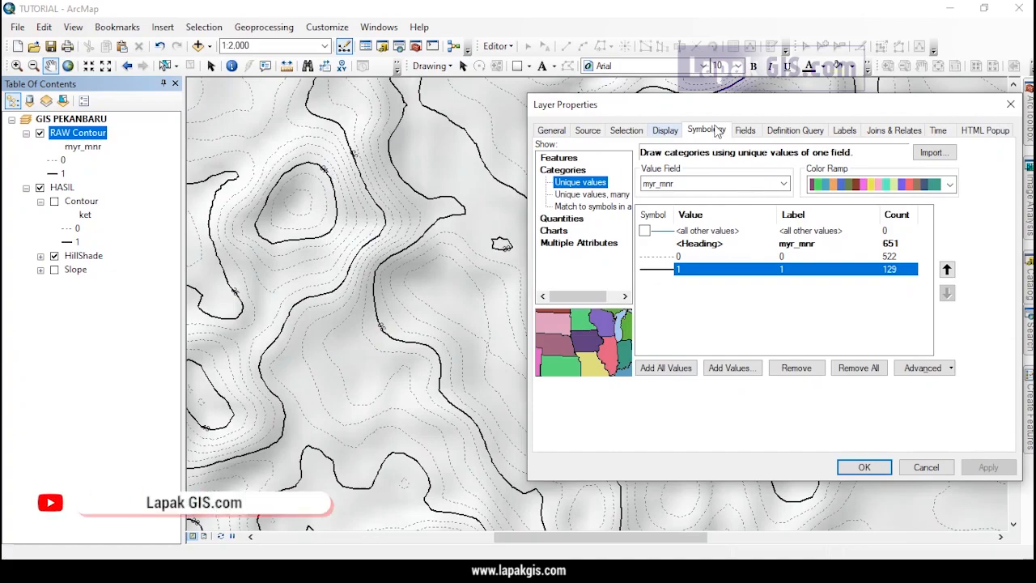
# Add a halo mask to the text symbol of the RAW Contour labels and apply it to the layer.
pyautogui.click(845, 132)
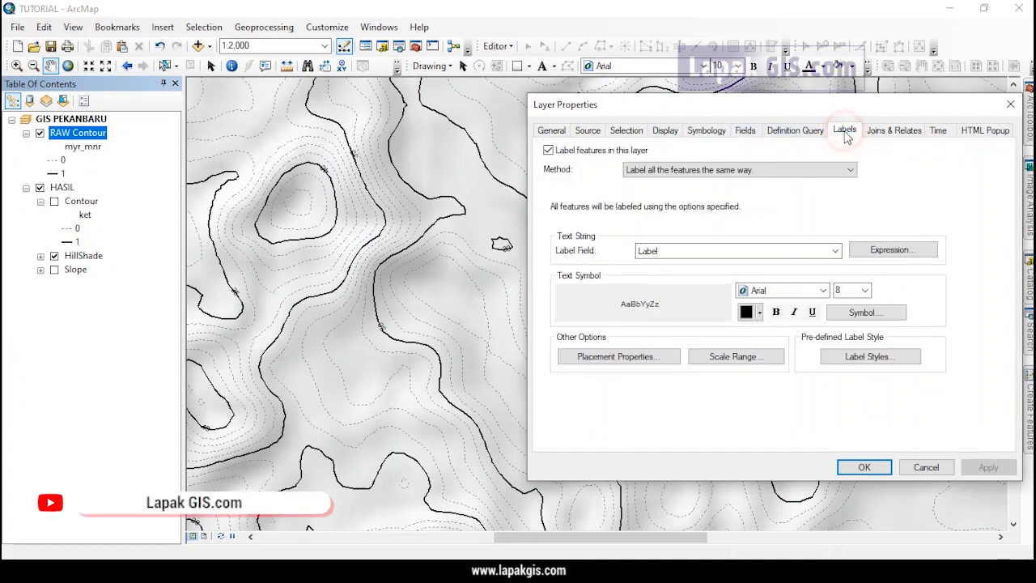
pyautogui.click(862, 313)
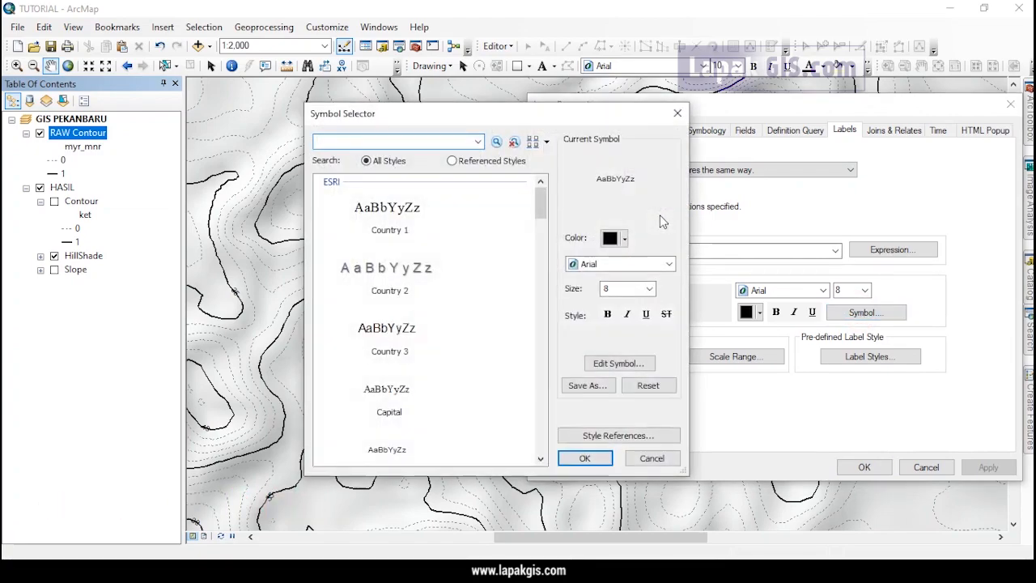
pyautogui.click(636, 366)
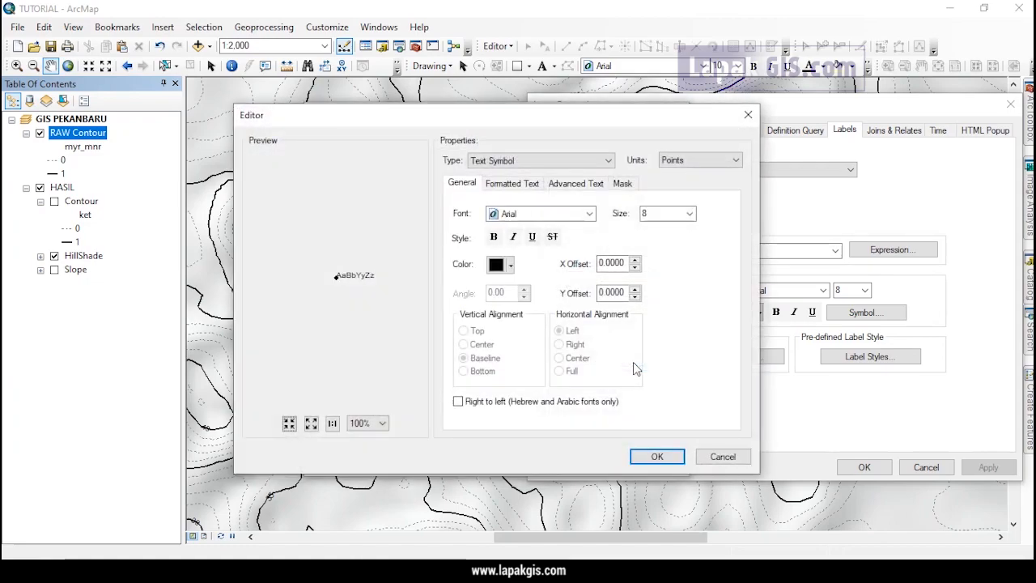
pyautogui.click(623, 185)
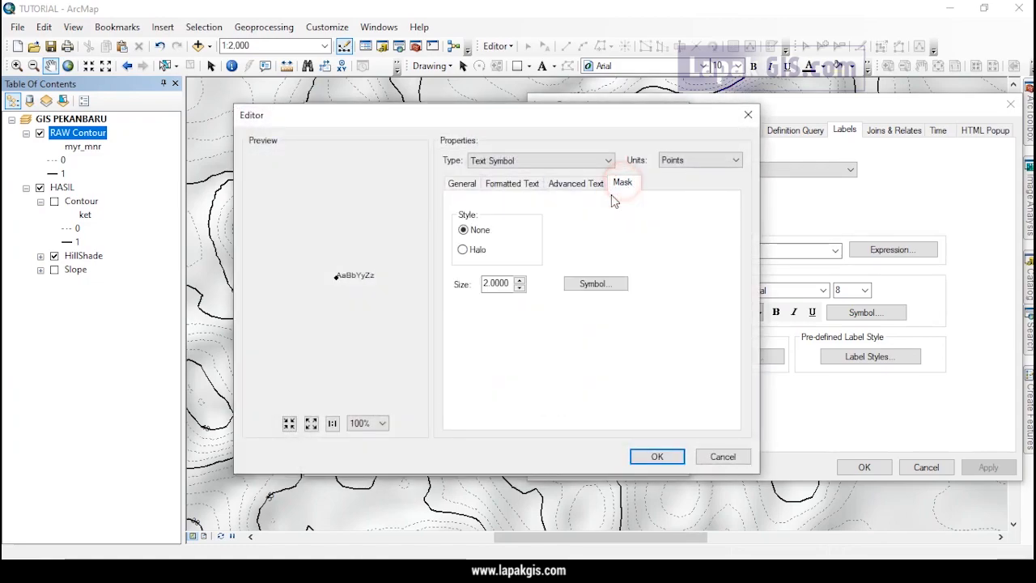
pyautogui.click(477, 251)
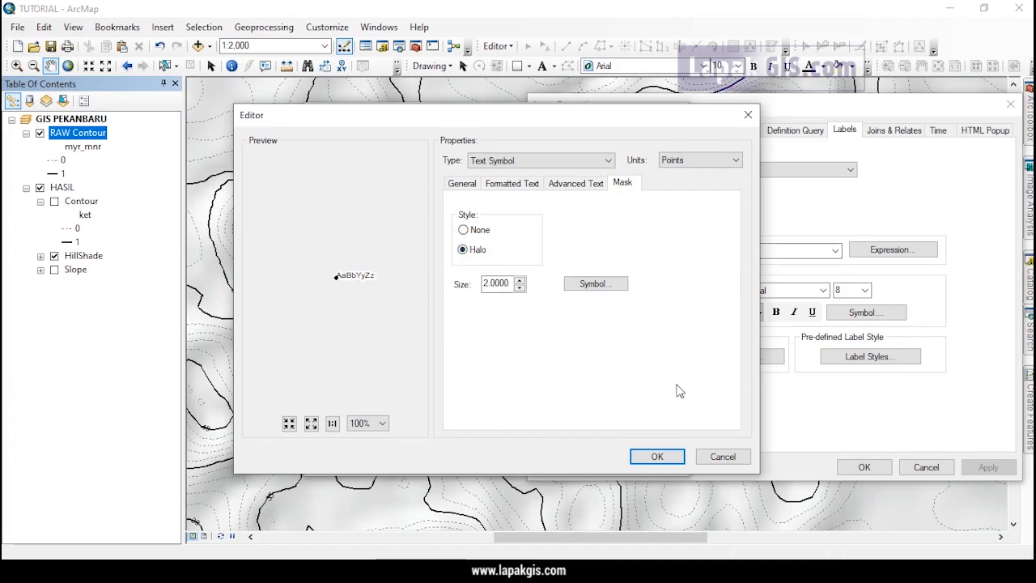
pyautogui.click(678, 459)
pyautogui.click(582, 457)
pyautogui.click(988, 469)
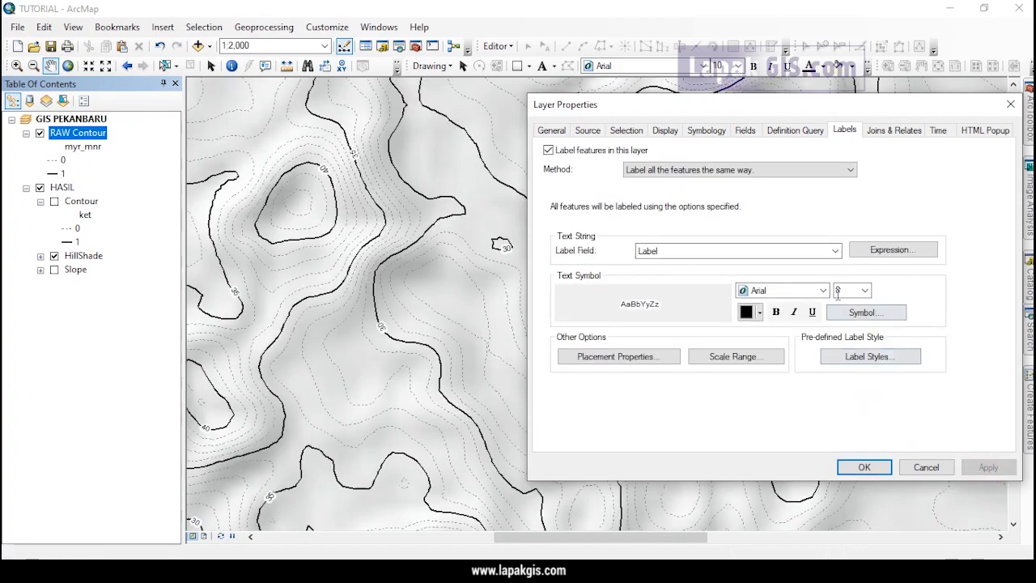
# Set the RAW Contour label font size to 10, then apply and close the layer properties.
pyautogui.click(866, 291)
pyautogui.click(845, 325)
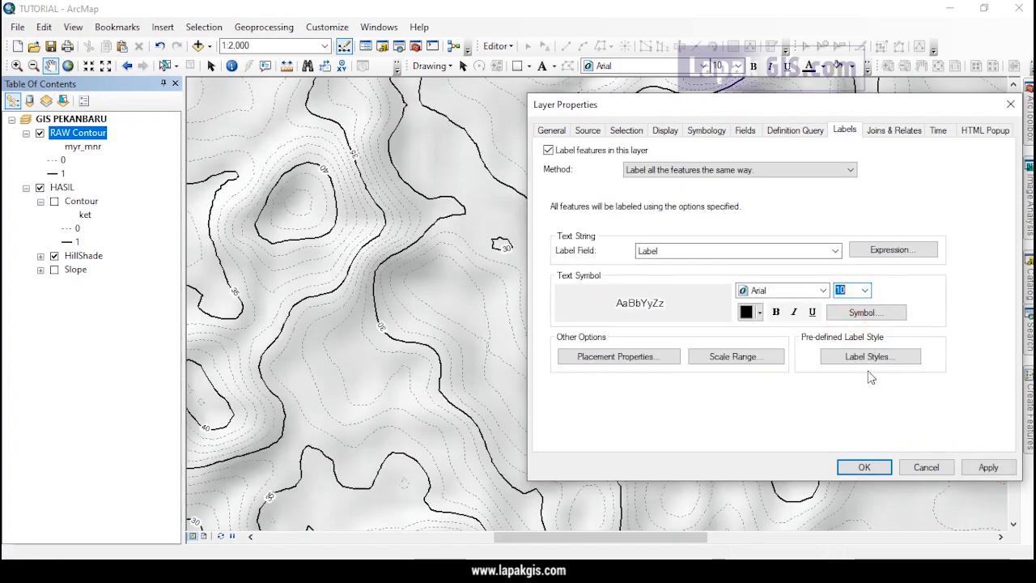
pyautogui.click(988, 467)
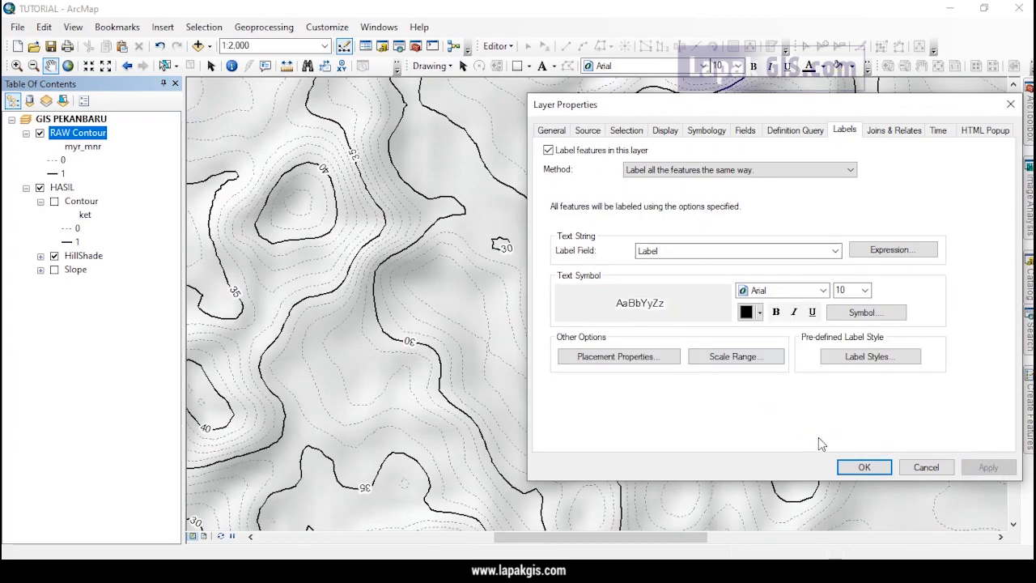
pyautogui.click(863, 467)
pyautogui.scroll(1, 716, 241)
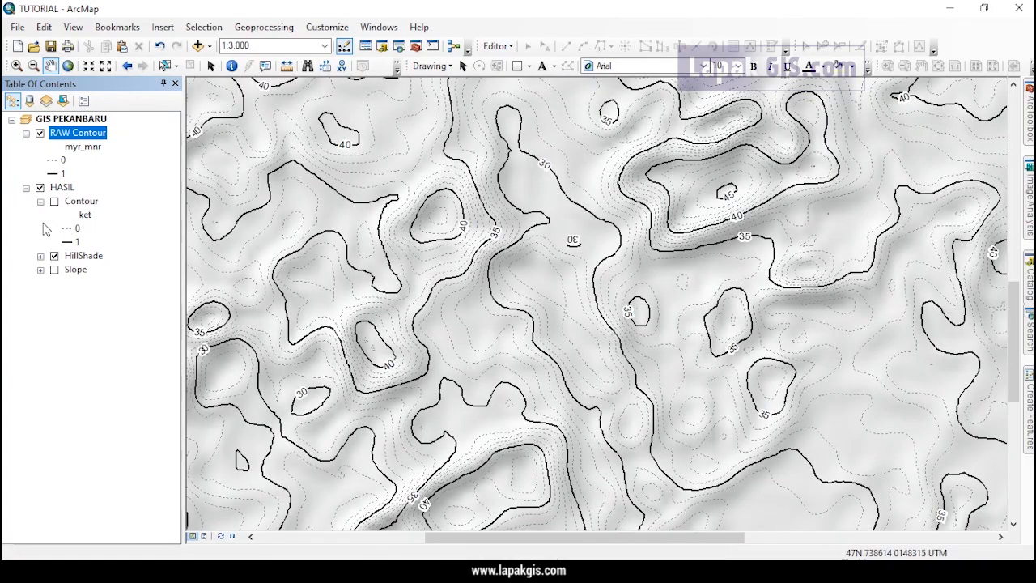
# Show the Slope layer in the HASIL group and inspect the labelled contours over it across the map.
pyautogui.click(54, 269)
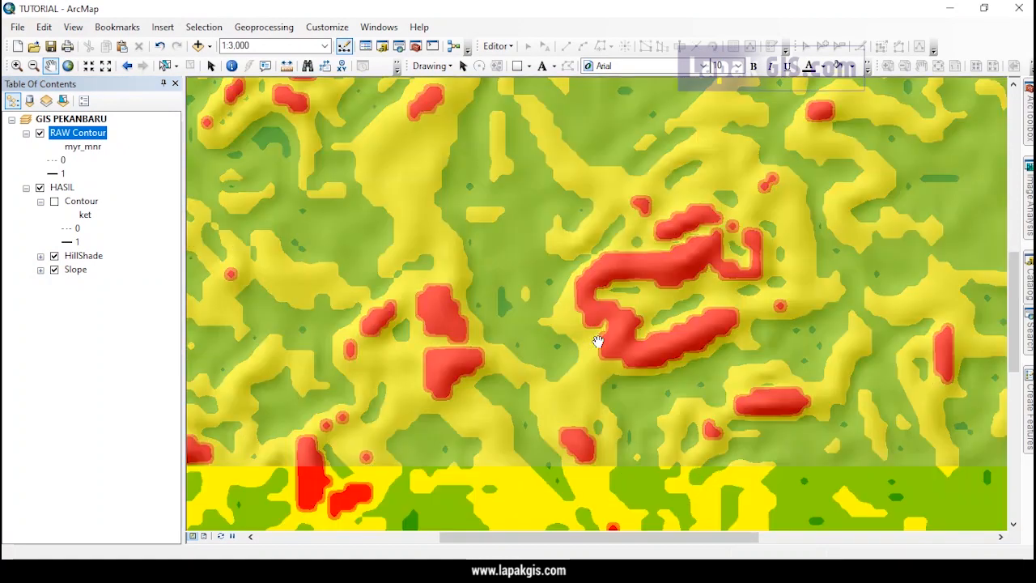
pyautogui.scroll(1, 475, 291)
pyautogui.scroll(-4, 475, 292)
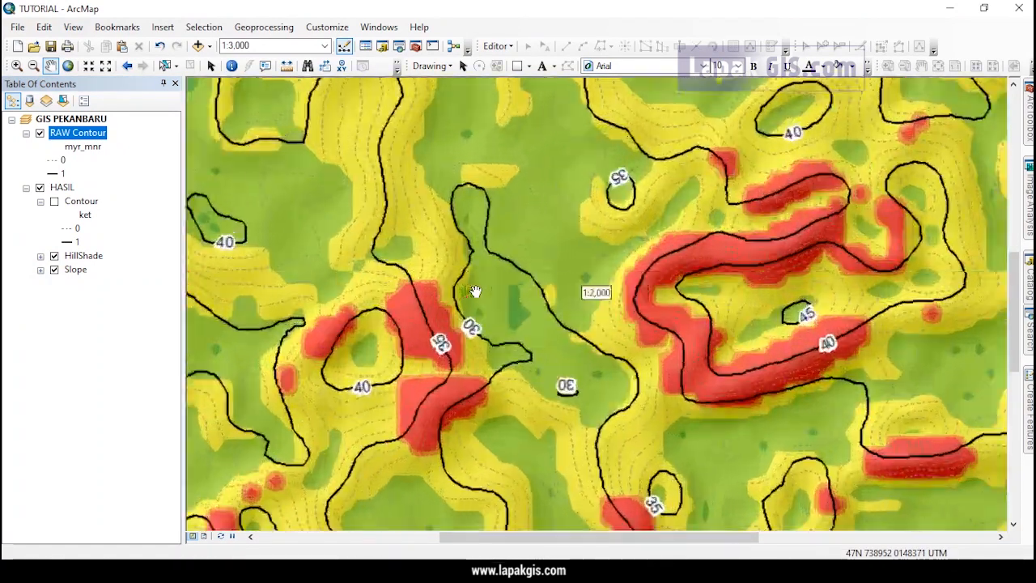
pyautogui.moveTo(471, 322); pyautogui.dragTo(486, 174)
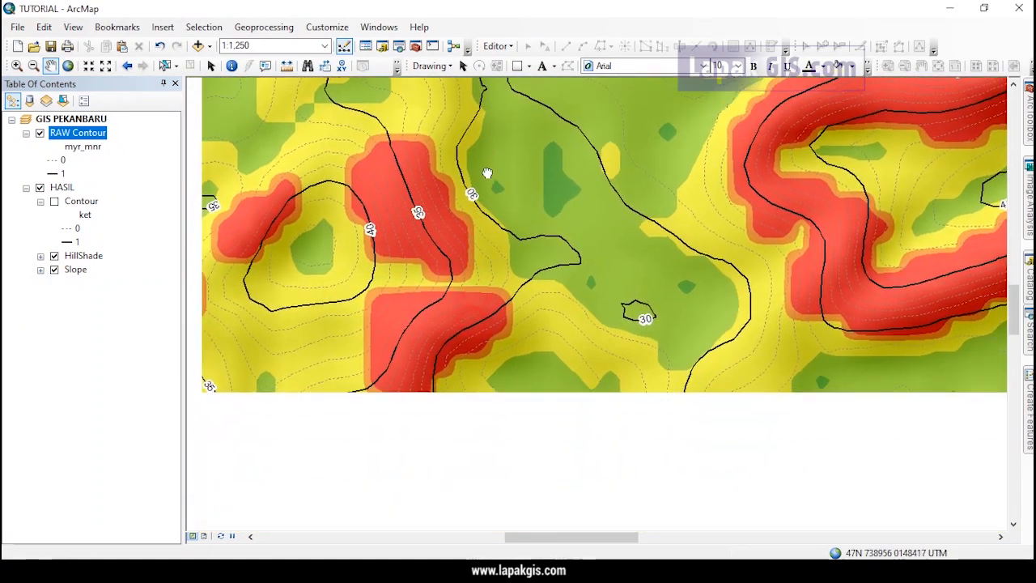
pyautogui.moveTo(488, 273); pyautogui.dragTo(590, 149)
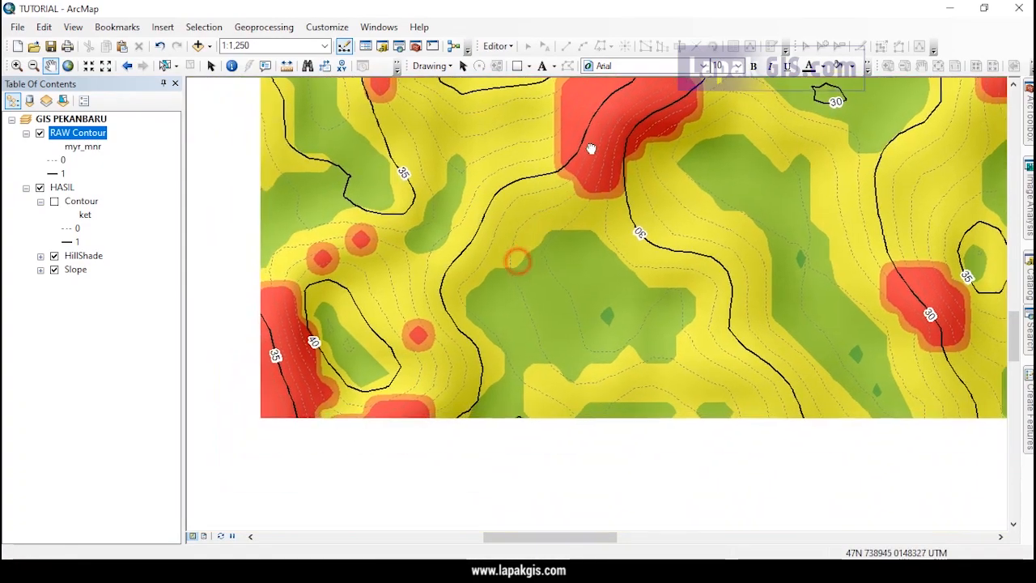
pyautogui.moveTo(527, 250); pyautogui.dragTo(689, 284)
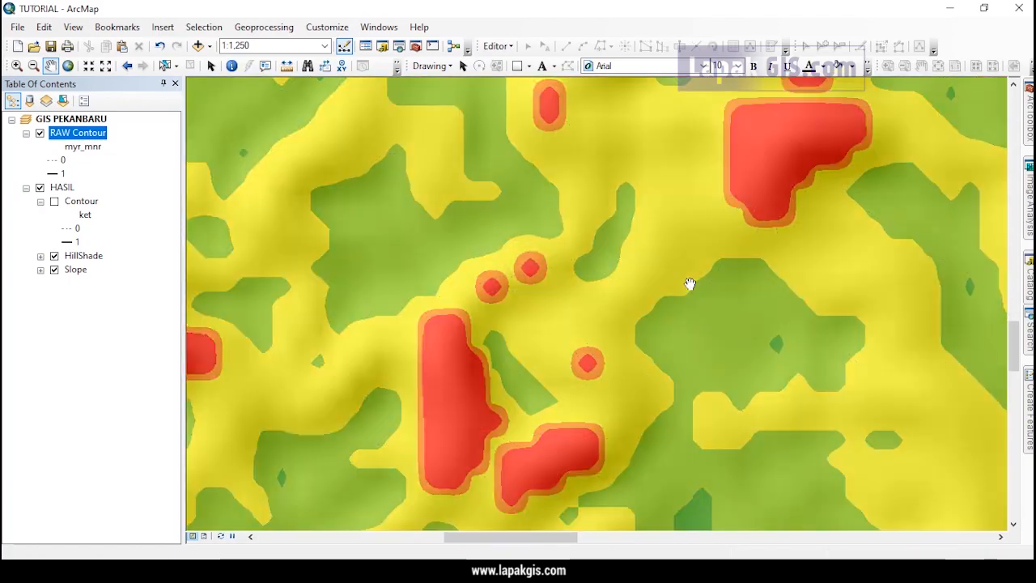
pyautogui.moveTo(735, 192); pyautogui.dragTo(708, 366)
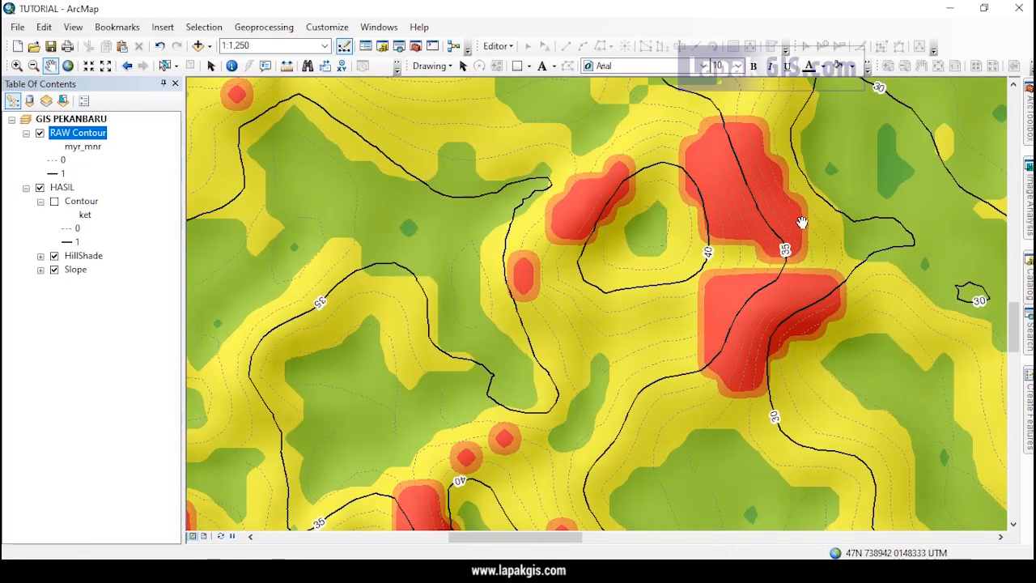
pyautogui.moveTo(800, 221); pyautogui.dragTo(685, 445)
pyautogui.moveTo(802, 283); pyautogui.dragTo(388, 283)
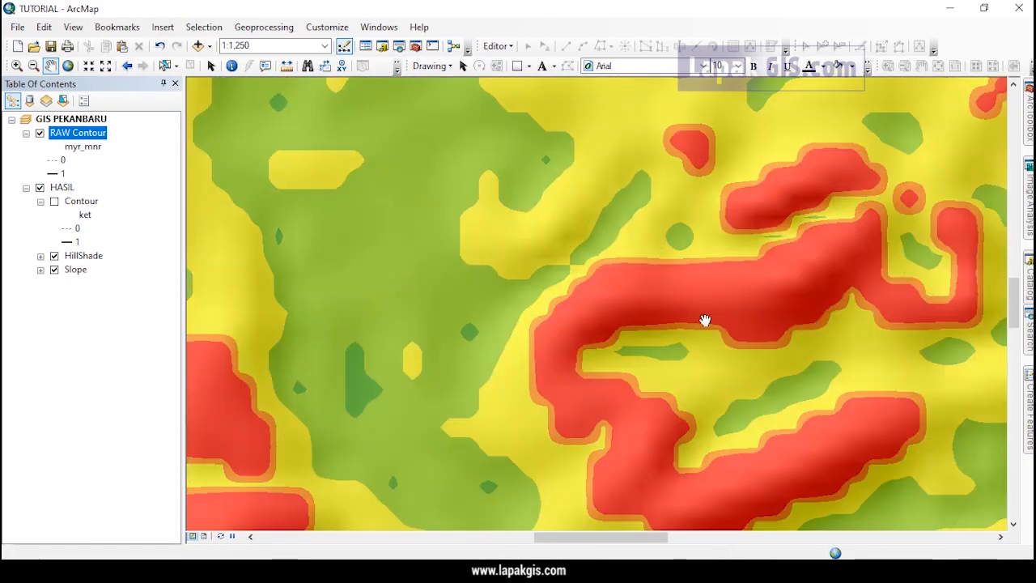
pyautogui.moveTo(756, 298); pyautogui.dragTo(550, 450)
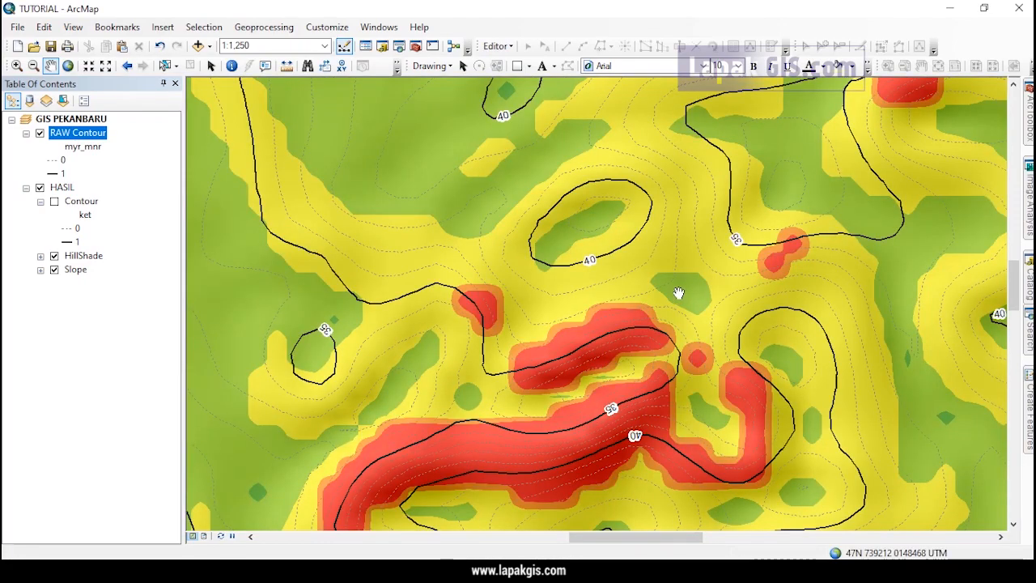
pyautogui.moveTo(678, 289); pyautogui.dragTo(470, 303)
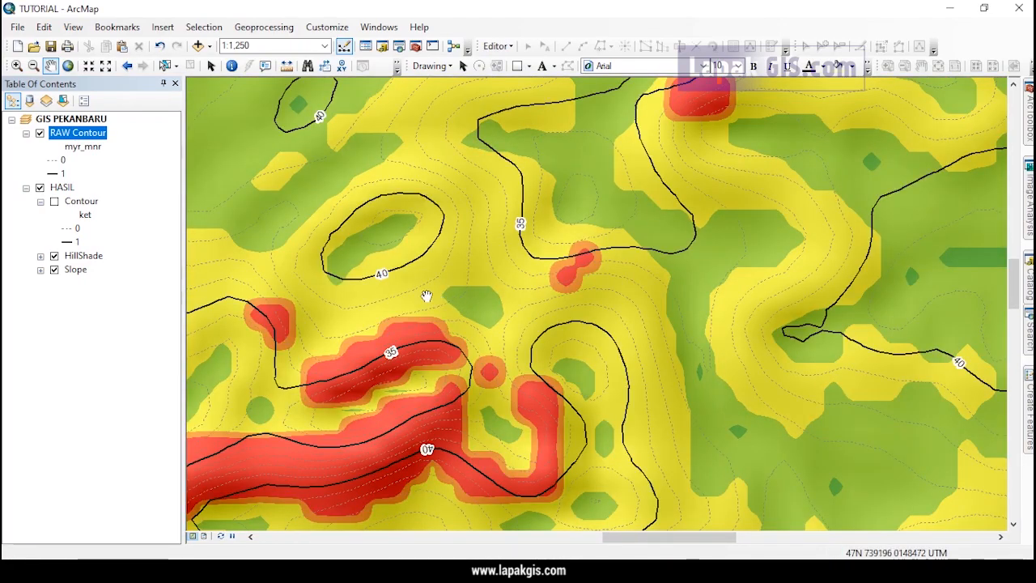
# Compare RAW Contour with the example Contour layer by switching their visibility, leaving only RAW Contour shown of the two.
pyautogui.click(40, 133)
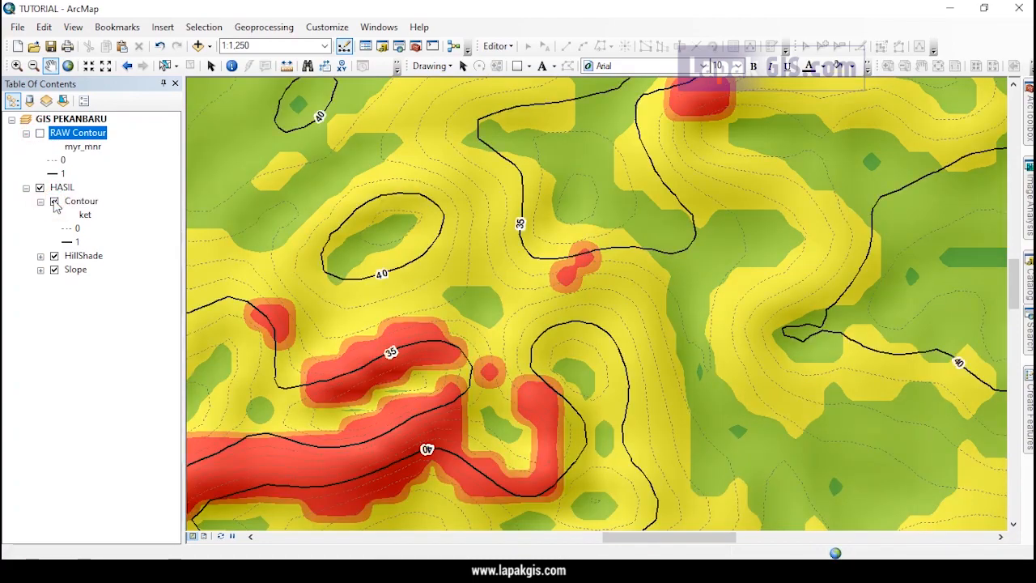
pyautogui.click(54, 201)
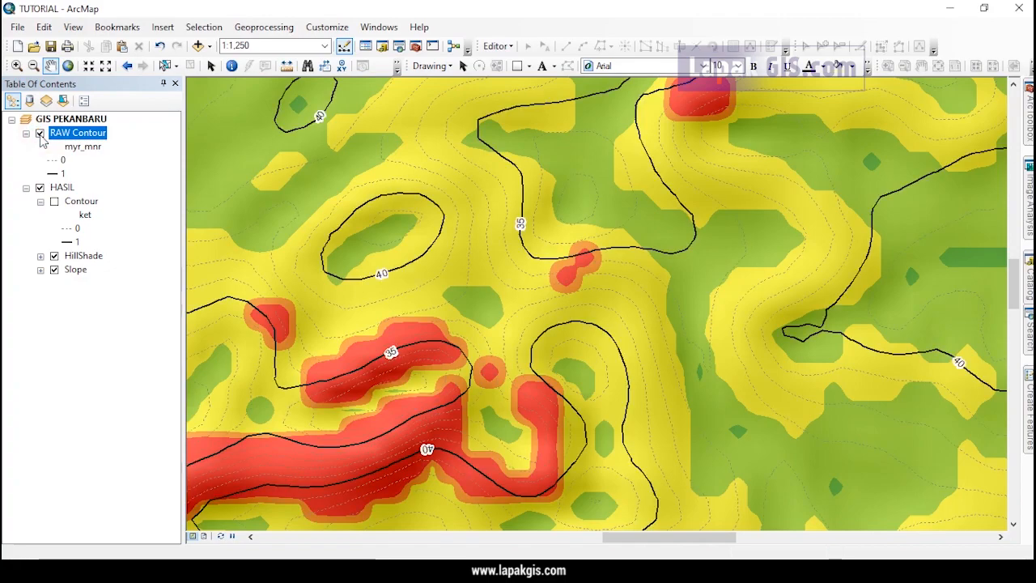
pyautogui.click(40, 135)
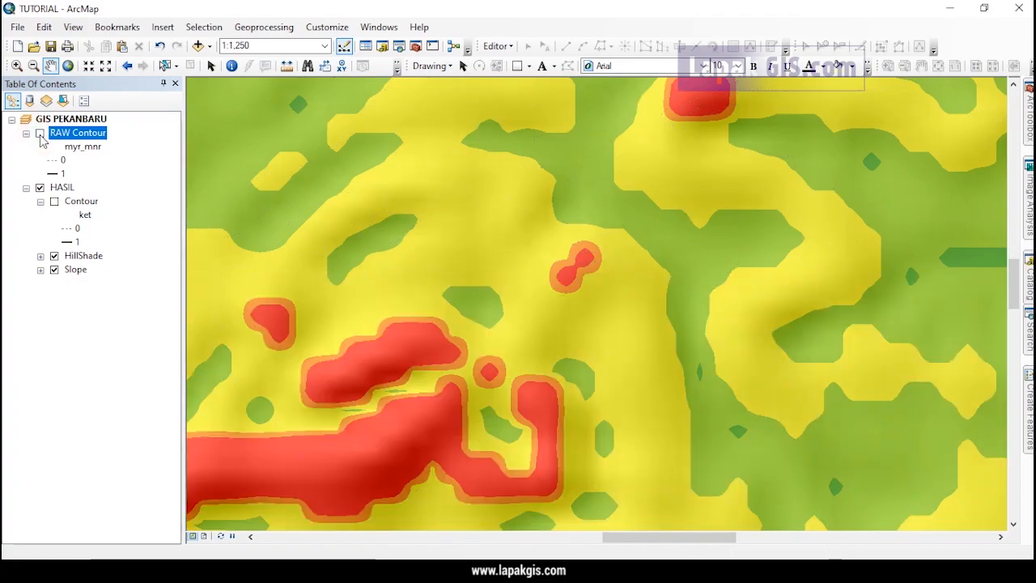
pyautogui.click(62, 187)
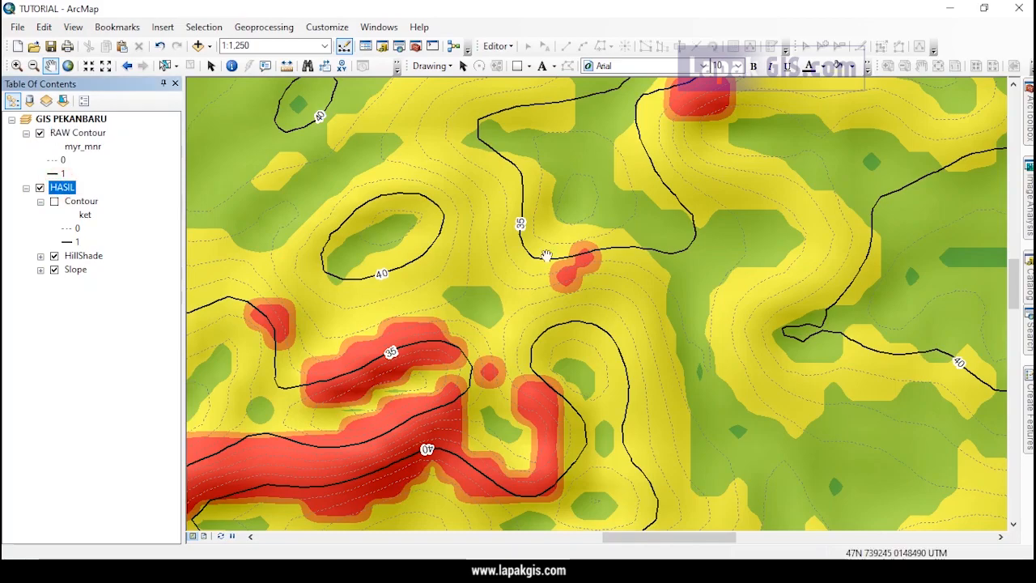
pyautogui.scroll(1, 546, 256)
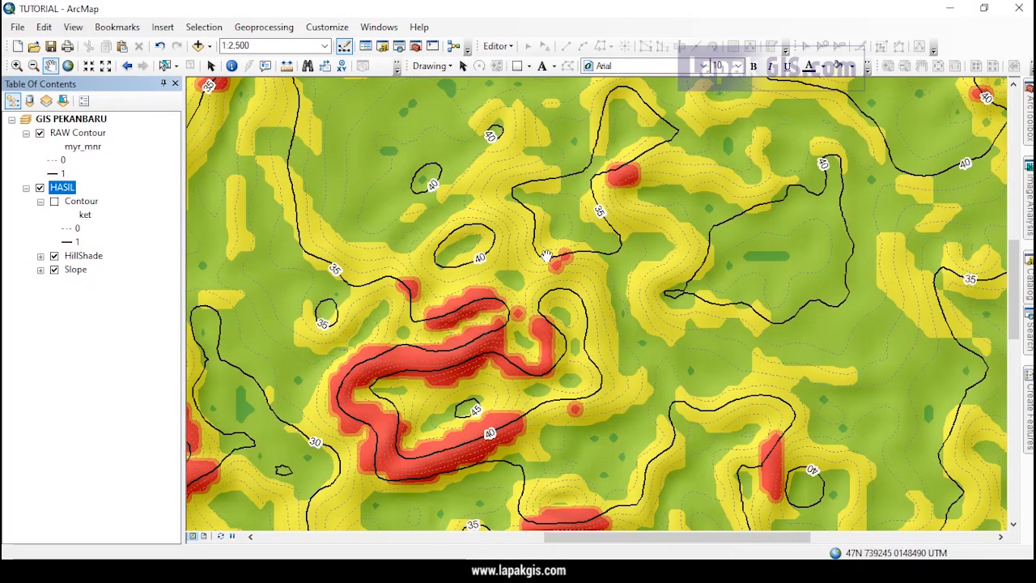